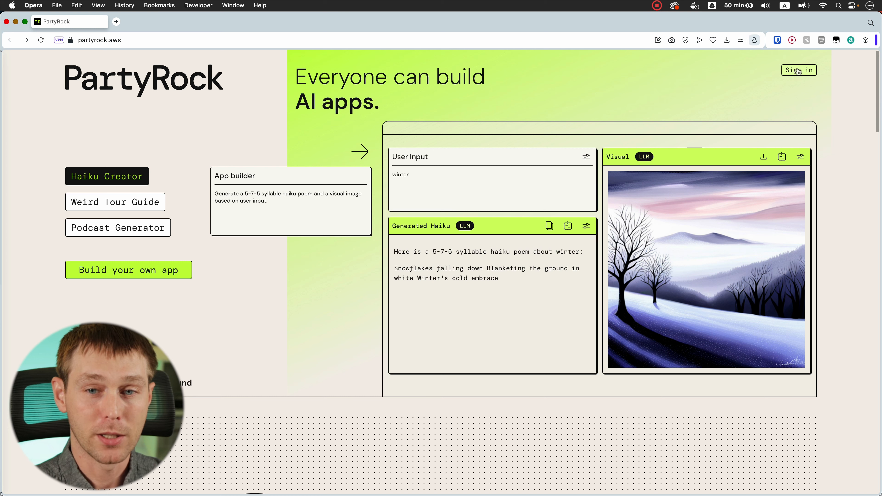
# - Sign in to PartyRock with the Amazon account and allow the sign-in request
pyautogui.click(801, 71)
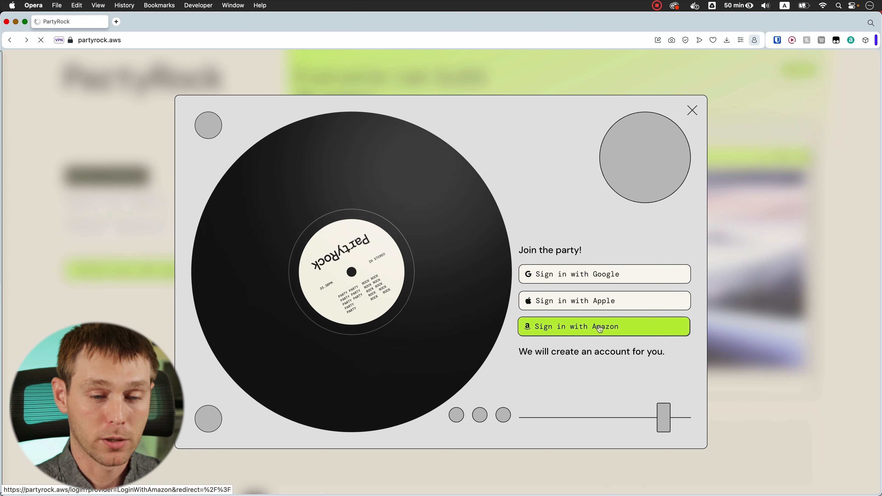
pyautogui.click(601, 328)
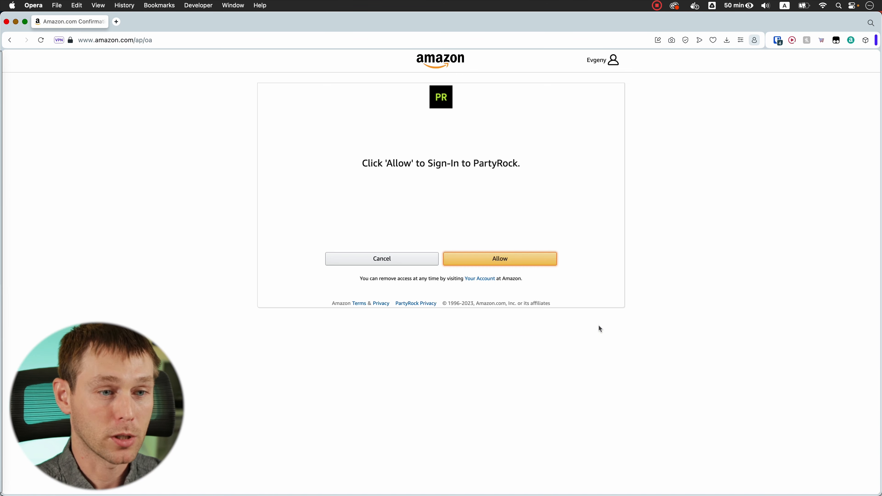
pyautogui.click(500, 259)
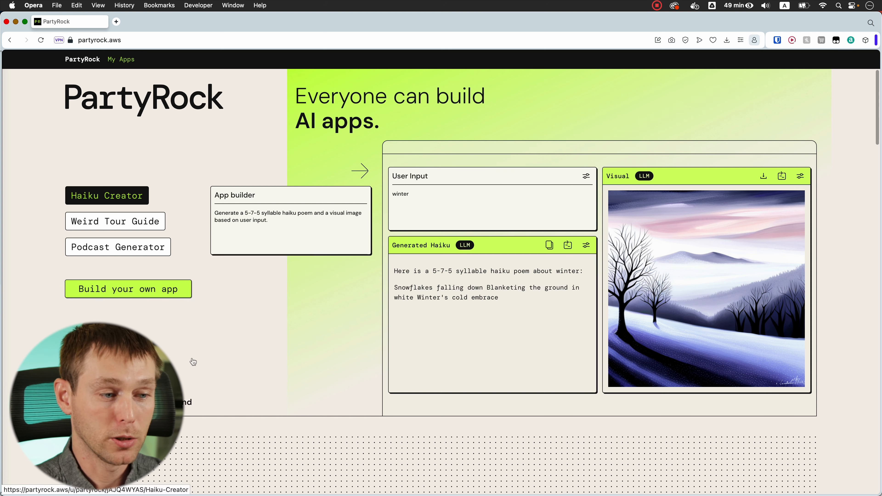
# - Start a new app described as creating a block of code with a potential bug, asking users where it is without telling them the solution
pyautogui.click(142, 290)
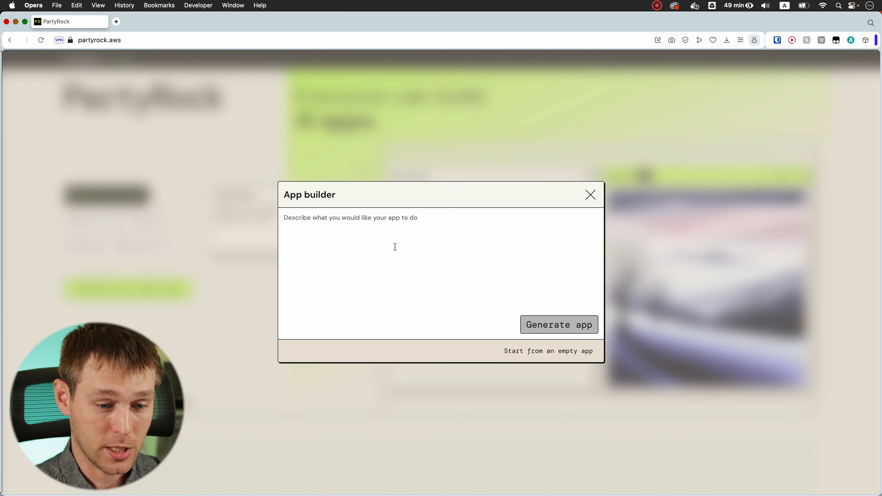
pyautogui.write('Create a bl')
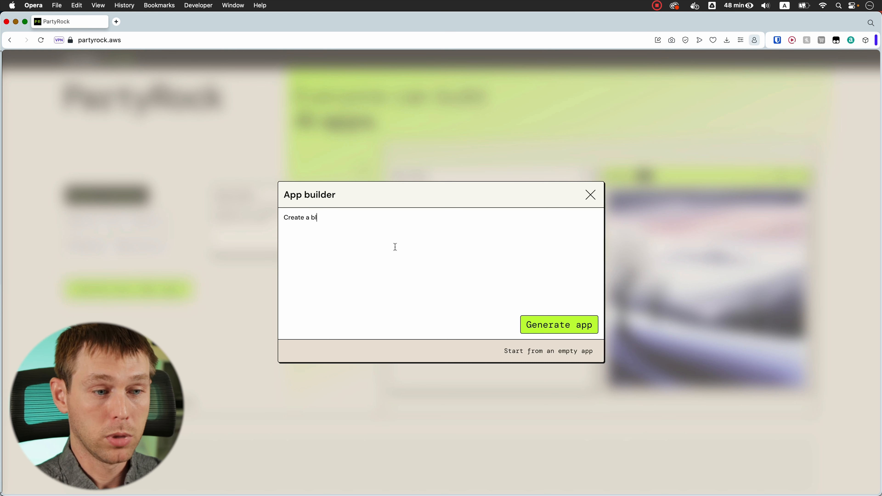
pyautogui.write('ock of code with a p')
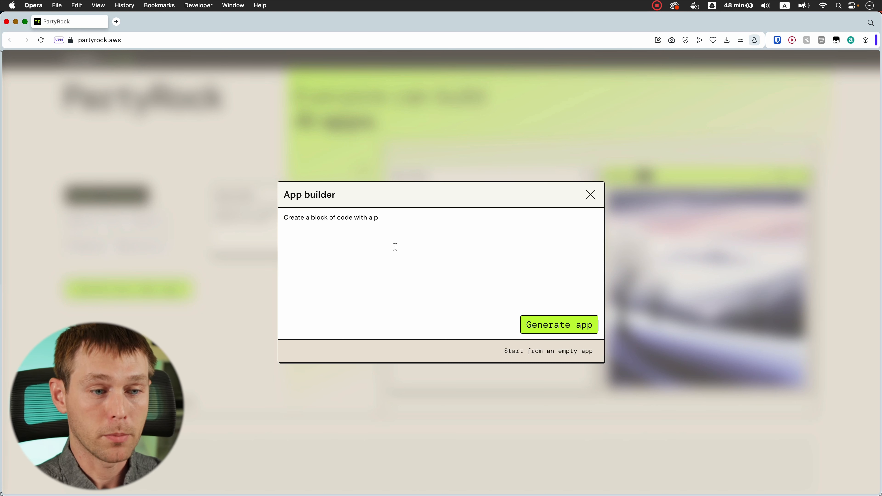
pyautogui.write('otential bug in ')
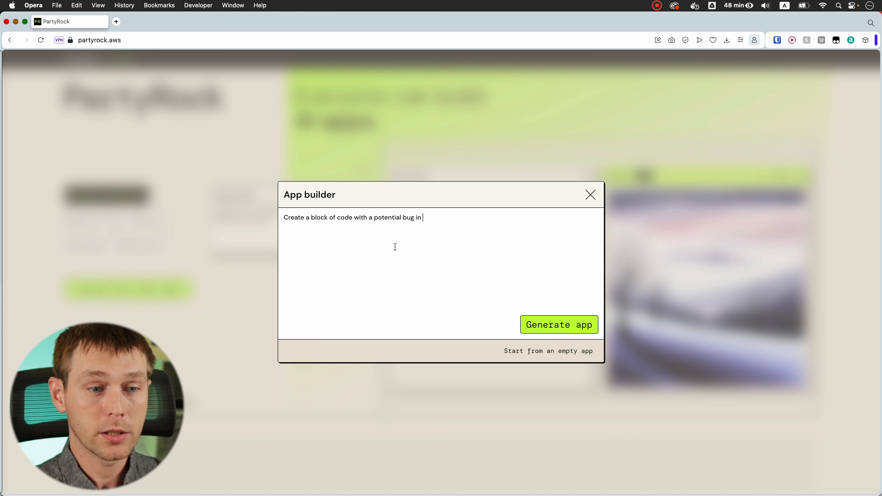
pyautogui.write('it that the user has ')
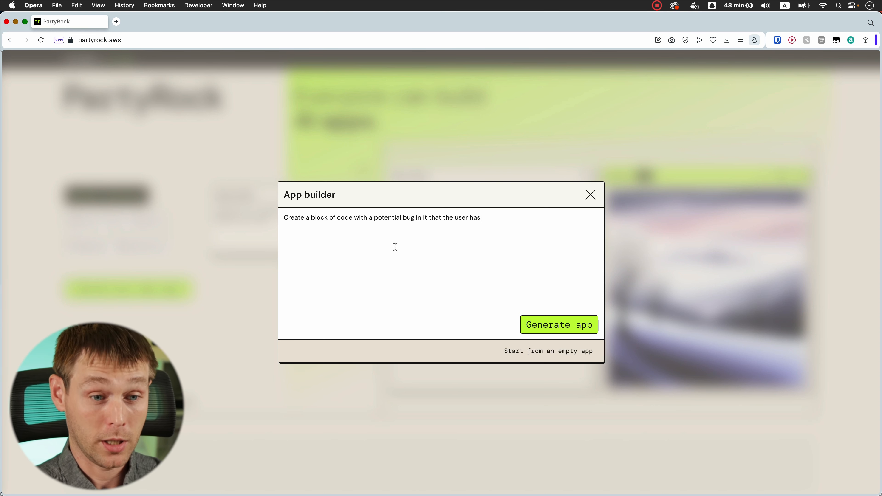
pyautogui.write("to find. Don't tell")
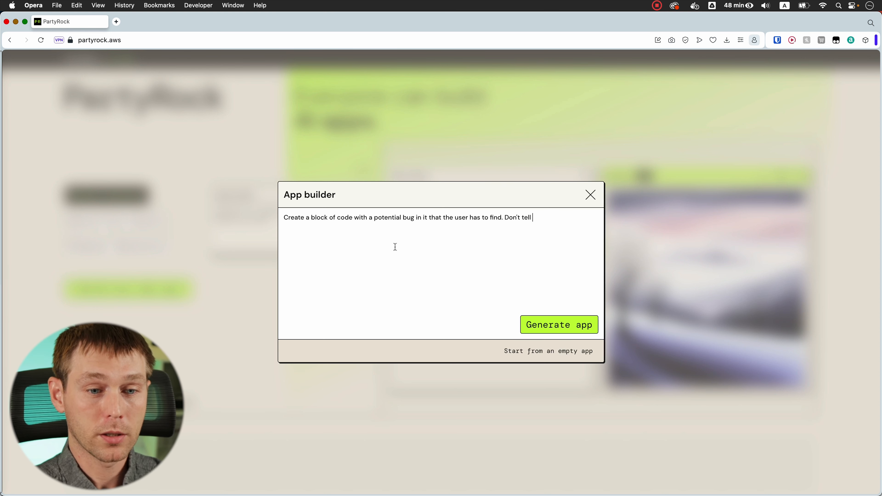
pyautogui.write(' them the sol')
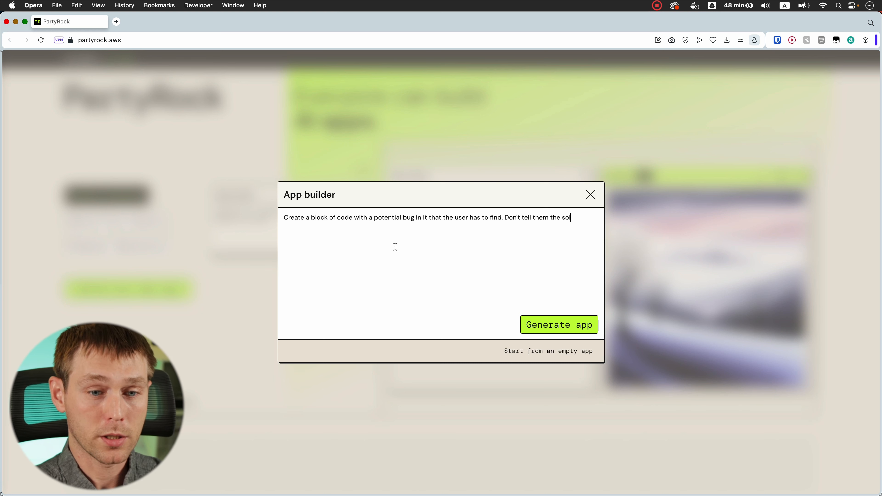
pyautogui.write('ution but instead as')
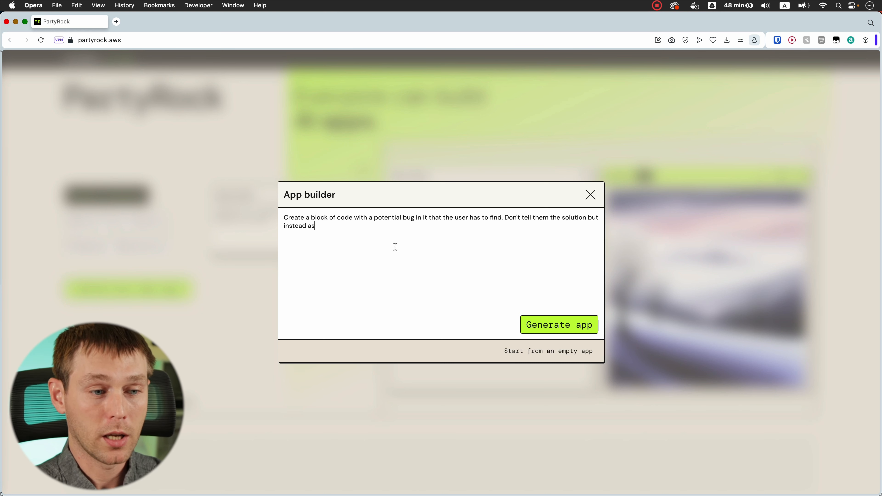
pyautogui.write('k them where the')
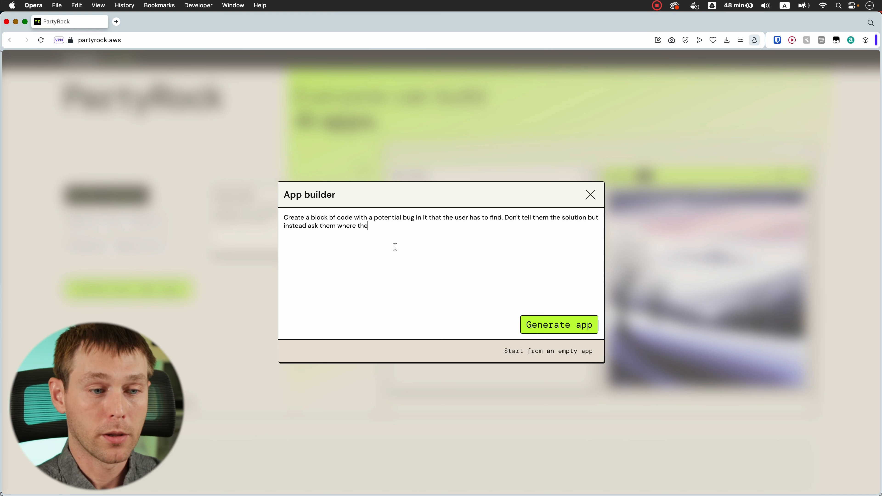
pyautogui.write('y think the bug is. ')
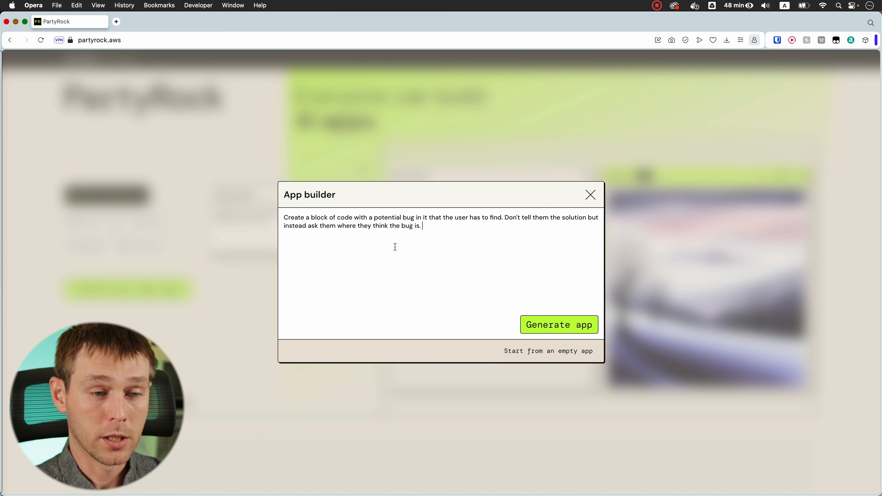
# - Add to the description that users can provide the programming language and the topic within it for the code block, and generate the app
pyautogui.write('The user should be able t')
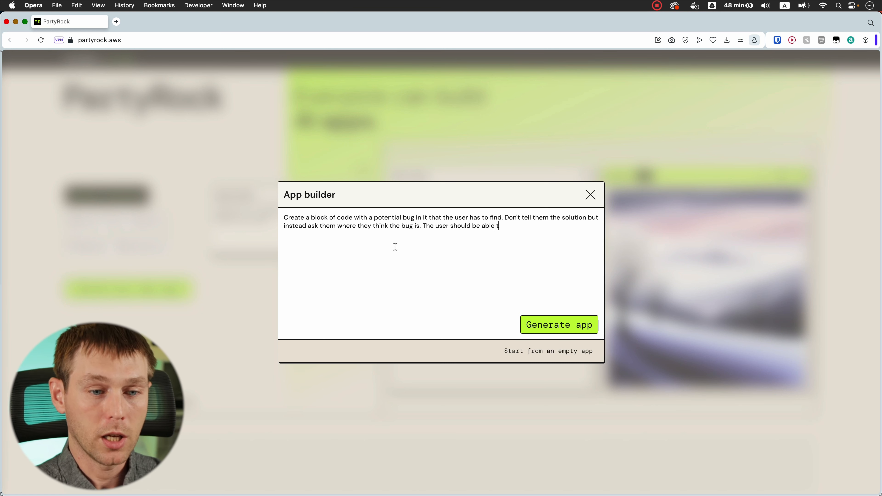
pyautogui.write('o provide inpu')
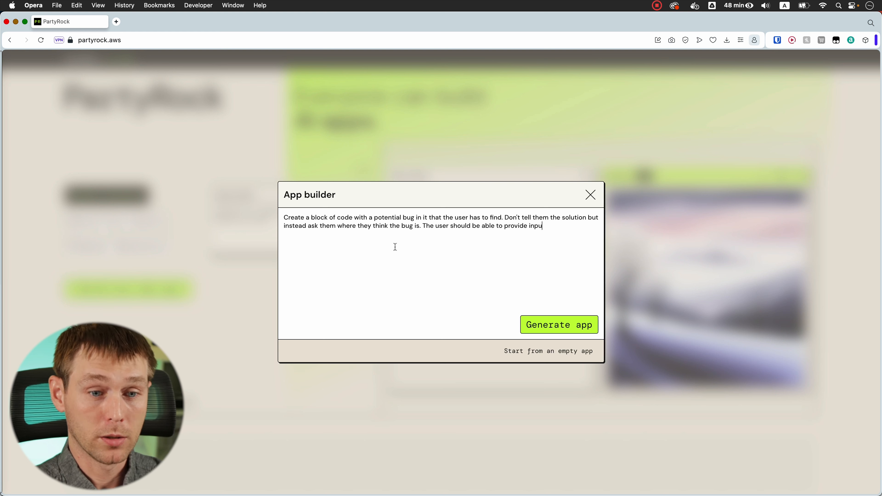
pyautogui.write('t such as the programming language')
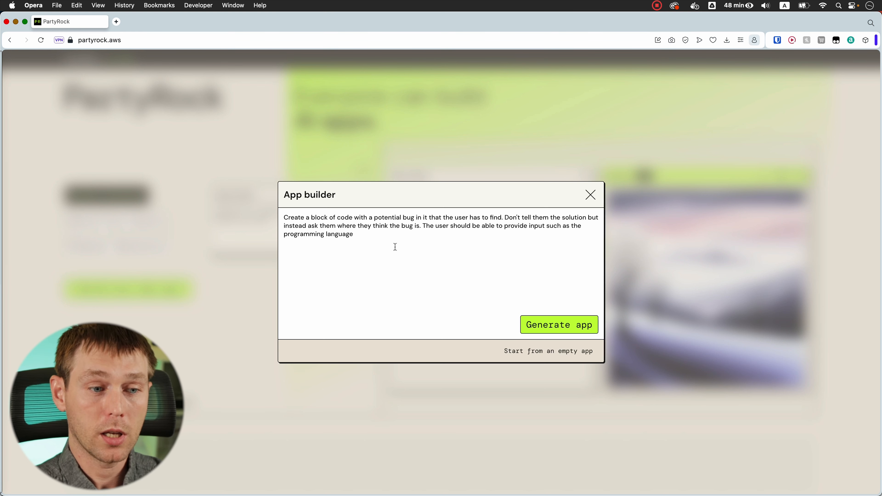
pyautogui.write(' tha and the topic inside ')
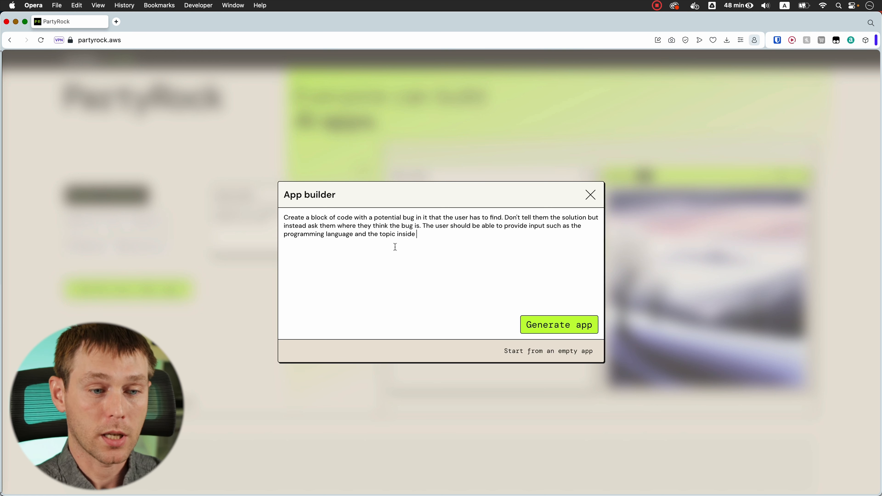
pyautogui.write('the programmin')
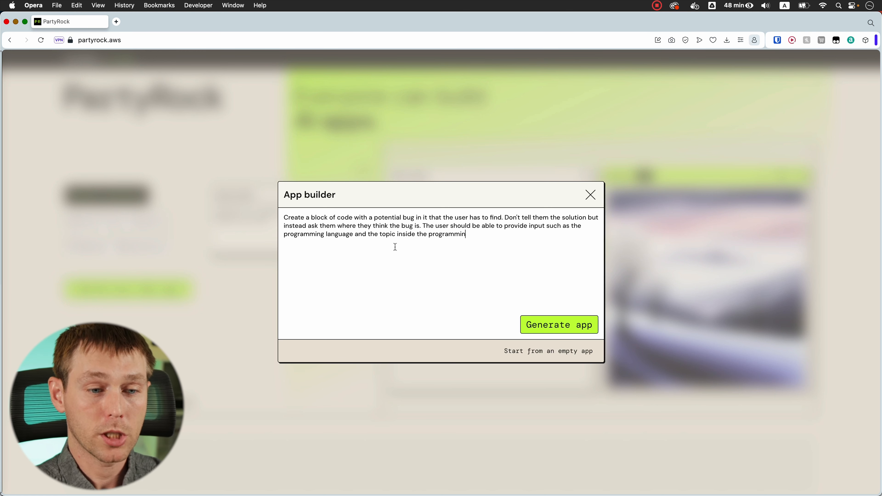
pyautogui.write('g language from which this ')
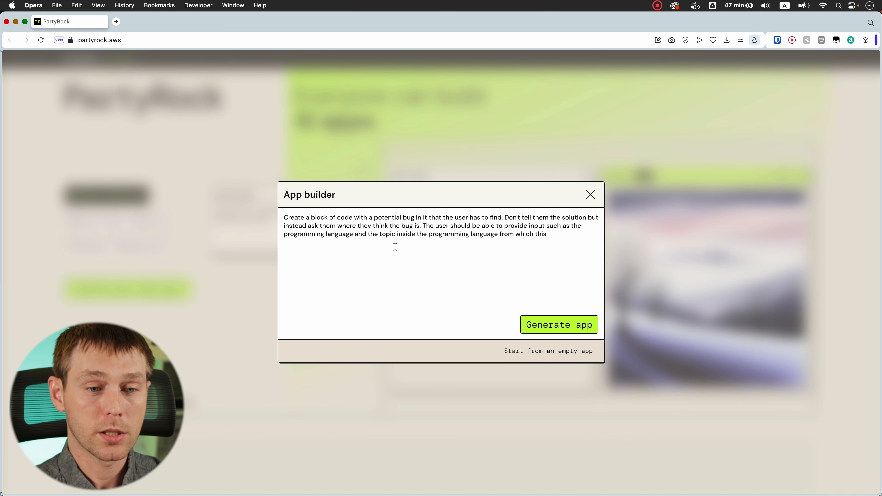
pyautogui.write('code of block will be ')
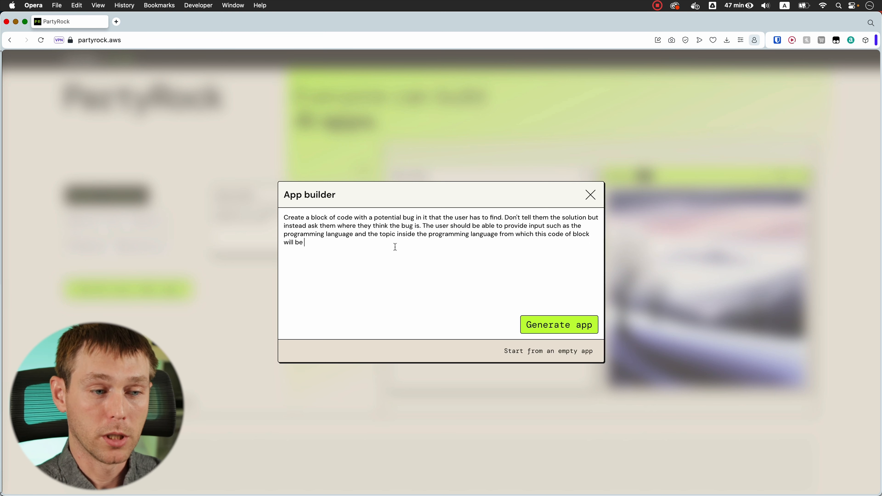
pyautogui.write('generated.')
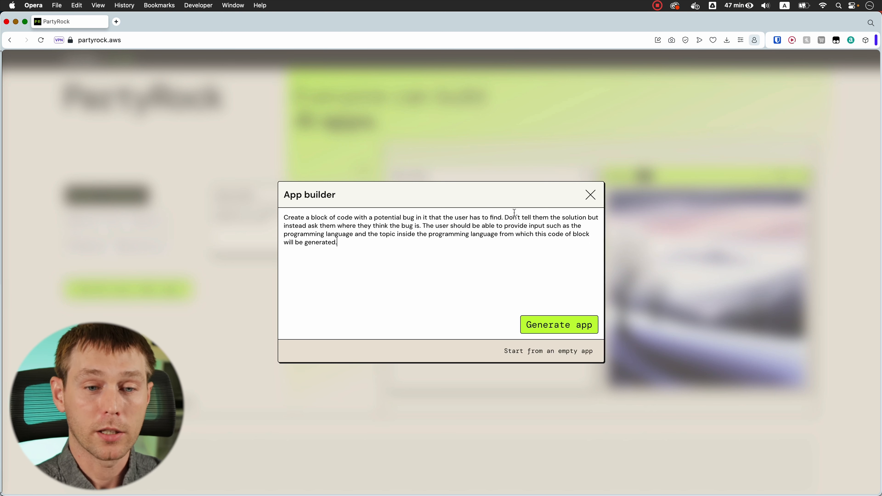
pyautogui.click(569, 326)
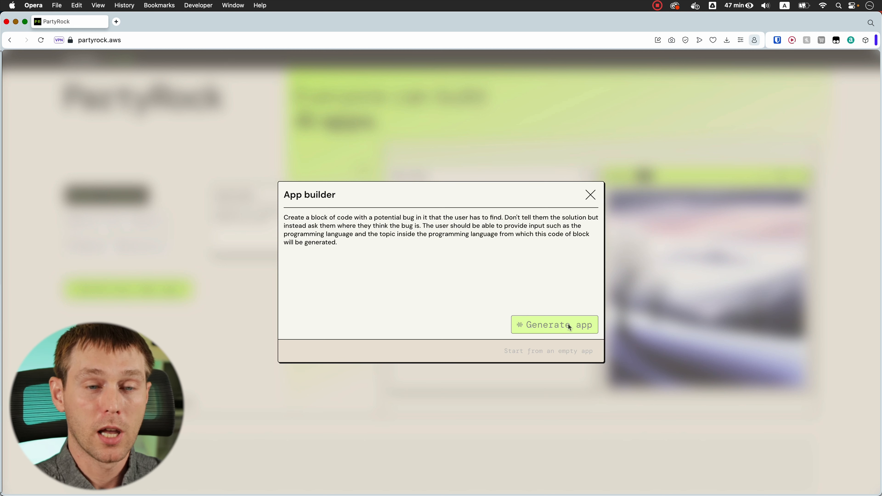
pyautogui.click(568, 323)
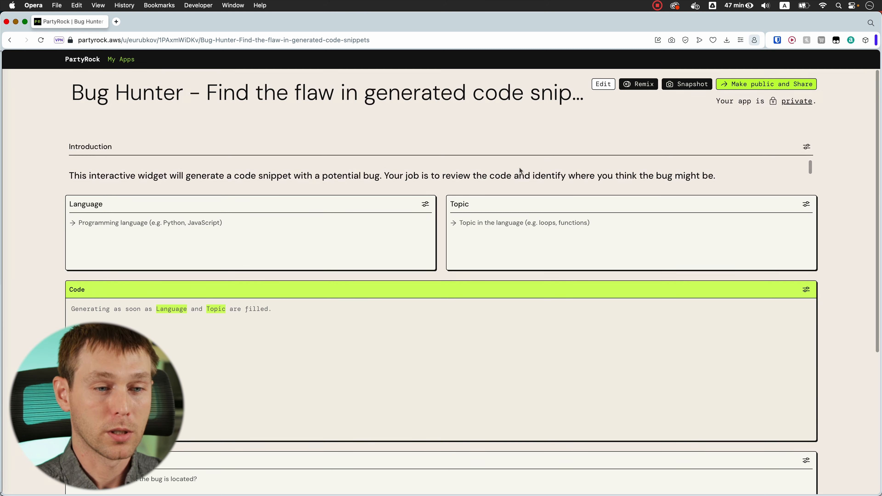
# - Fill in the generated app's inputs with Python as the language and "List comprehension" as the topic
pyautogui.scroll(-1, 490, 158)
pyautogui.scroll(1, 492, 164)
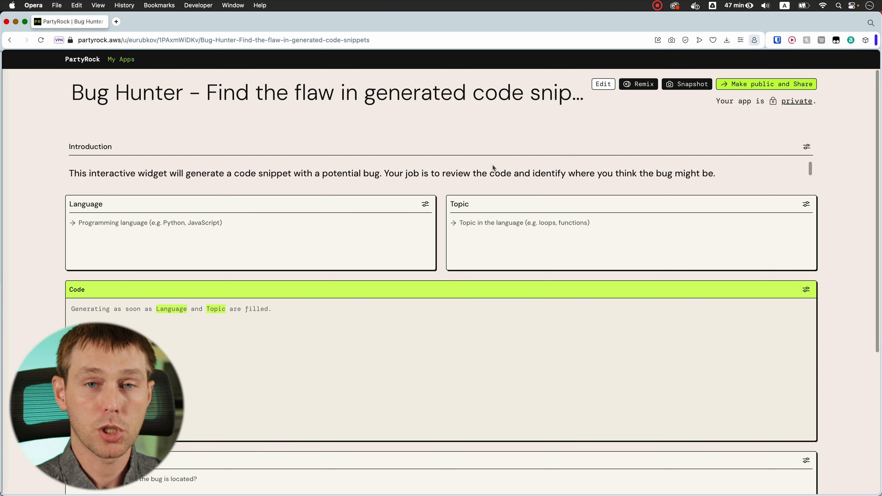
pyautogui.scroll(1, 492, 164)
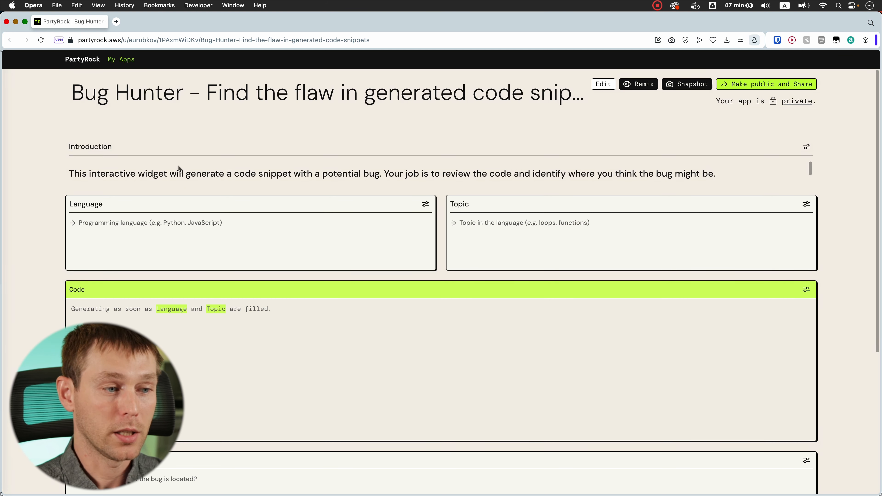
pyautogui.scroll(-1, 170, 195)
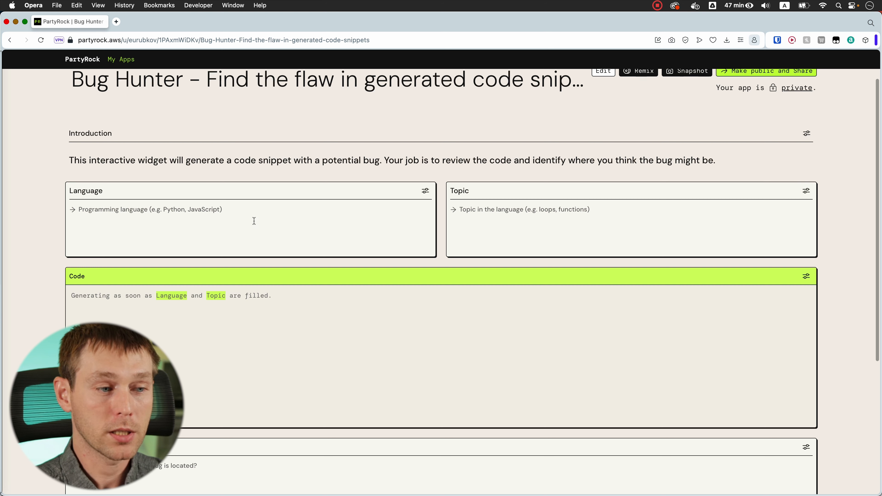
pyautogui.click(265, 227)
pyautogui.write('Python')
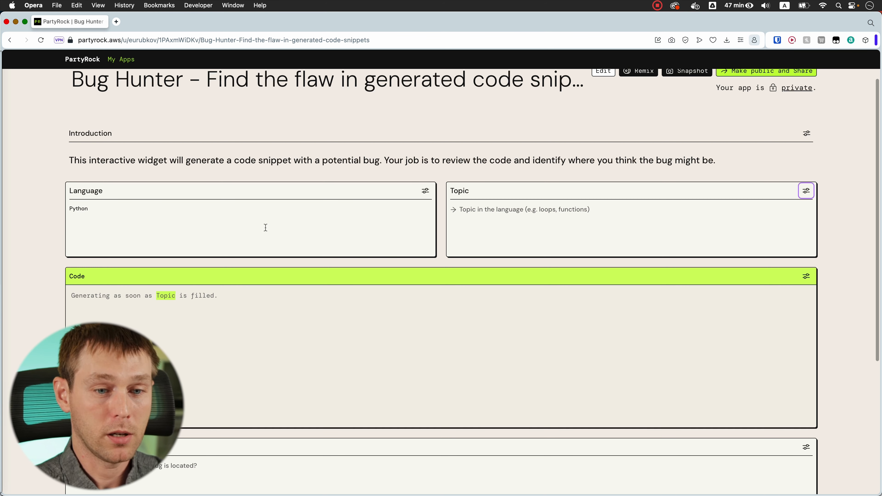
pyautogui.press('Tab')
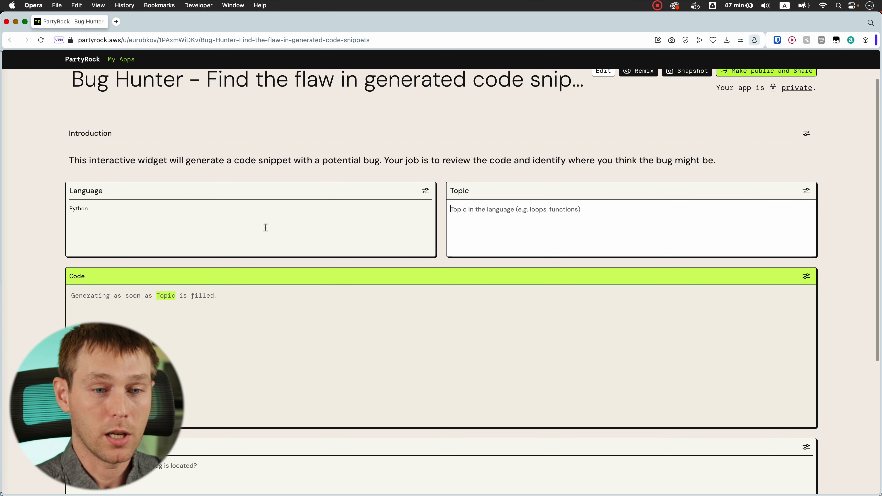
pyautogui.write('List ')
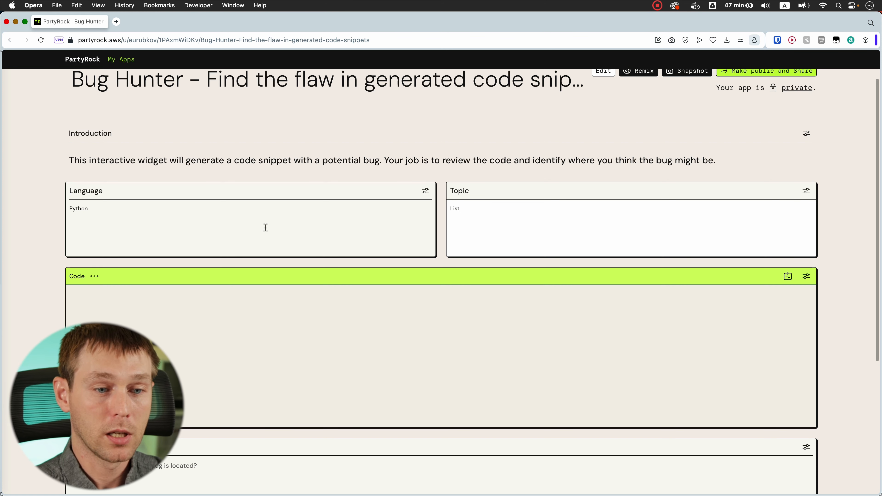
pyautogui.write('comprehension')
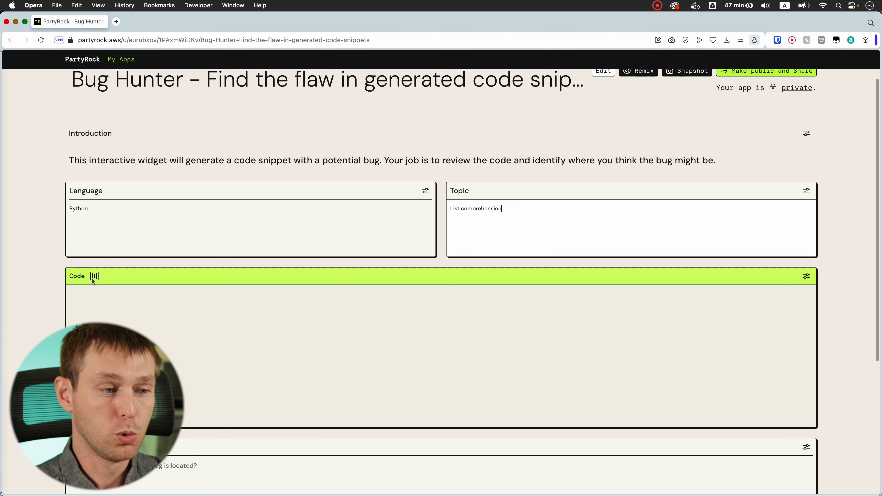
# - Extend the Code widget's prompt with "Don't give the answer immediately but wait for the user answer instead."
pyautogui.scroll(-2, 104, 283)
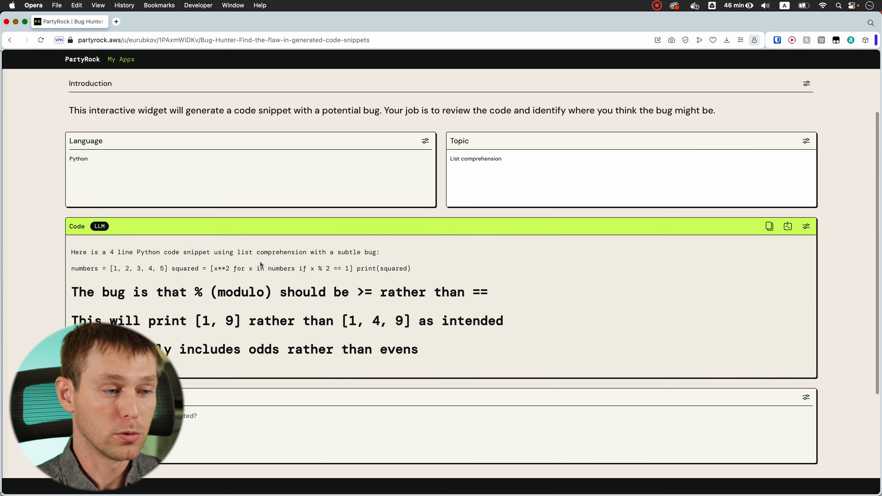
pyautogui.scroll(-4, 278, 226)
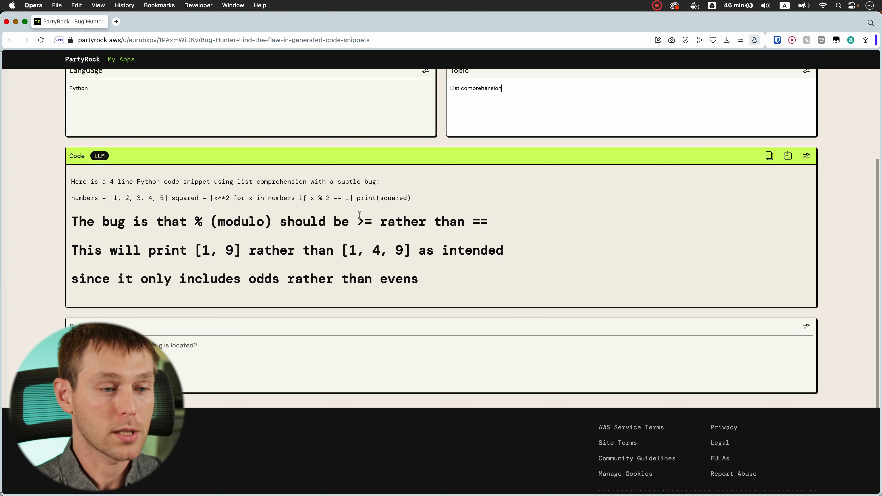
pyautogui.scroll(2, 471, 222)
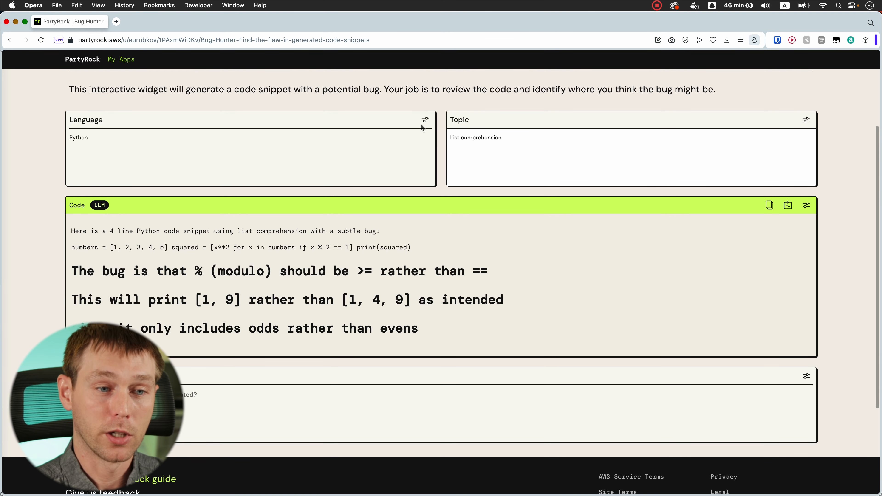
pyautogui.click(806, 205)
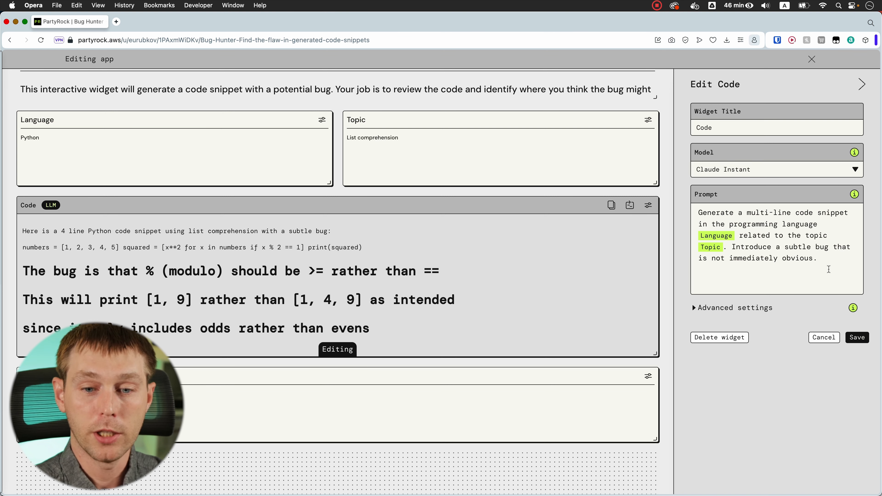
pyautogui.write("Don't g")
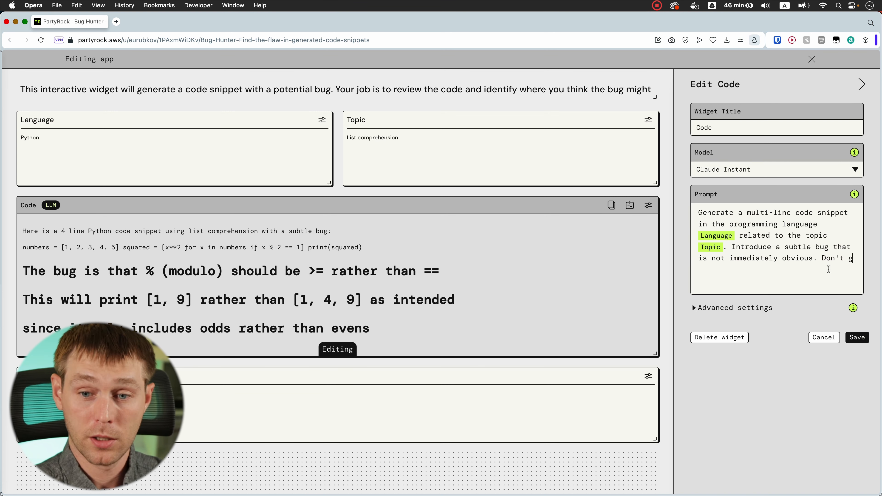
pyautogui.write('ive the answer imme')
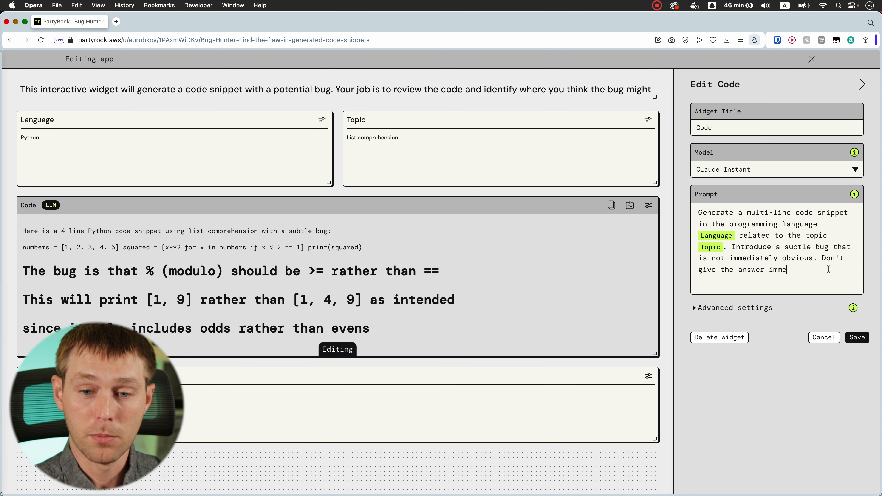
pyautogui.write('diately but wait ')
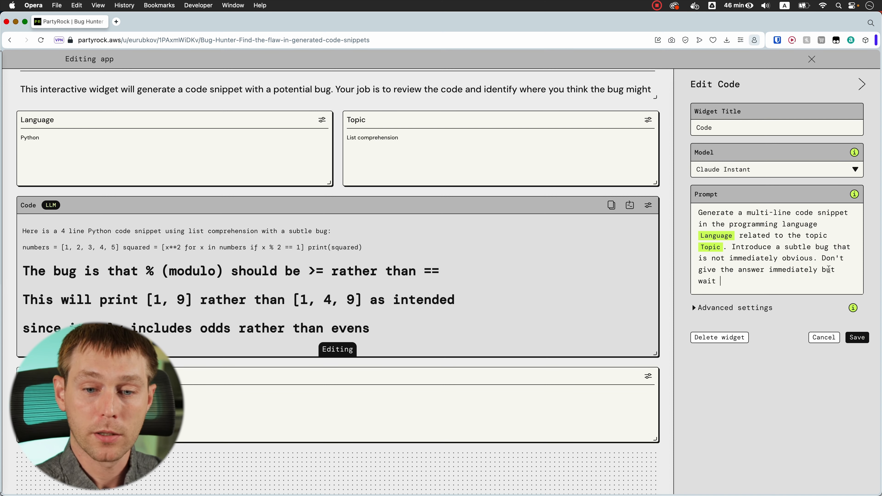
pyautogui.write('for the user answer instead.')
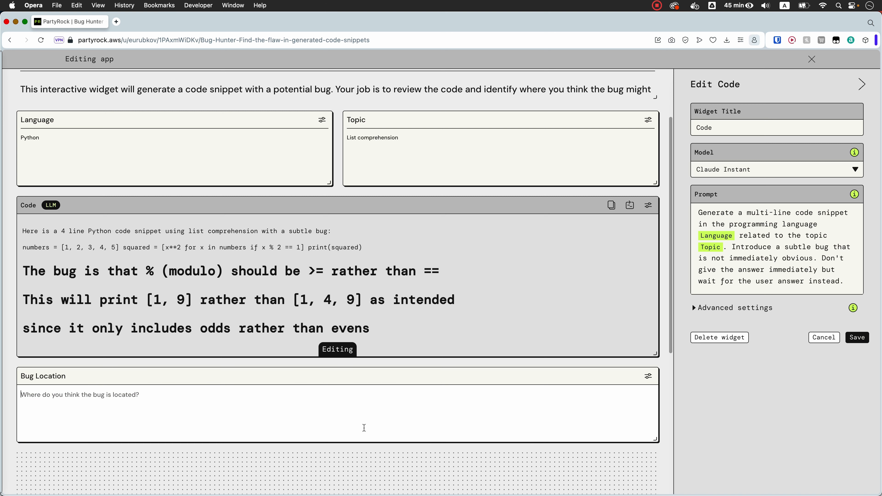
# - Append "The answer will be in" plus a reference to the Bug Location widget to the Code prompt, and save it
pyautogui.click(851, 283)
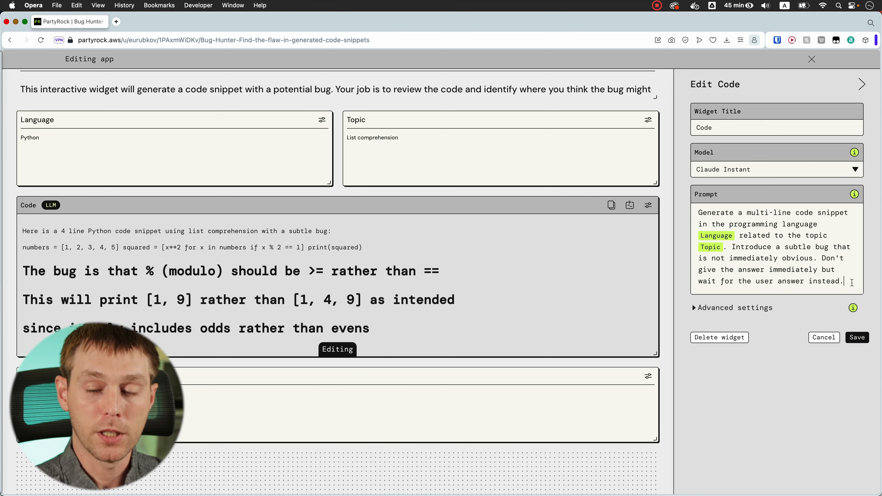
pyautogui.write('The ')
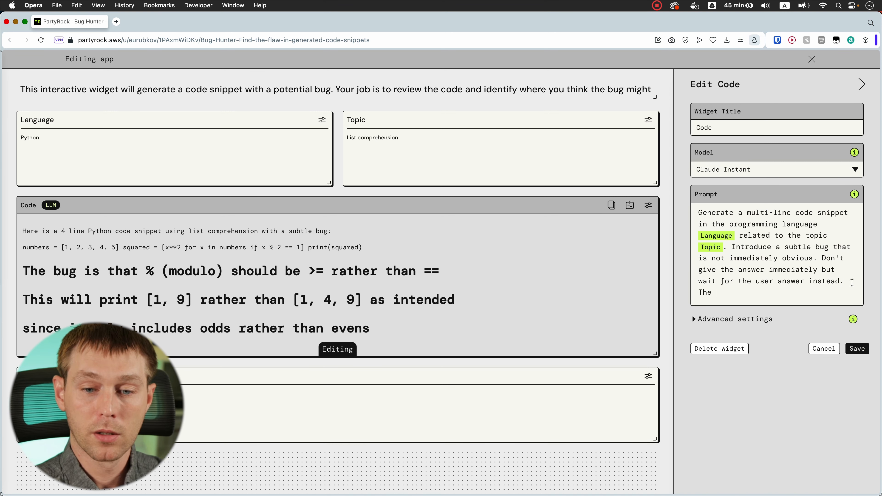
pyautogui.write('answer will be in ')
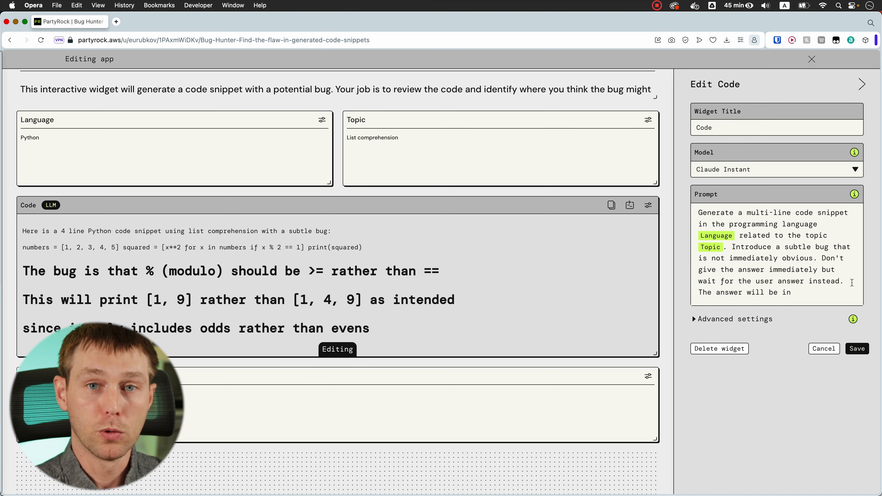
pyautogui.write('@')
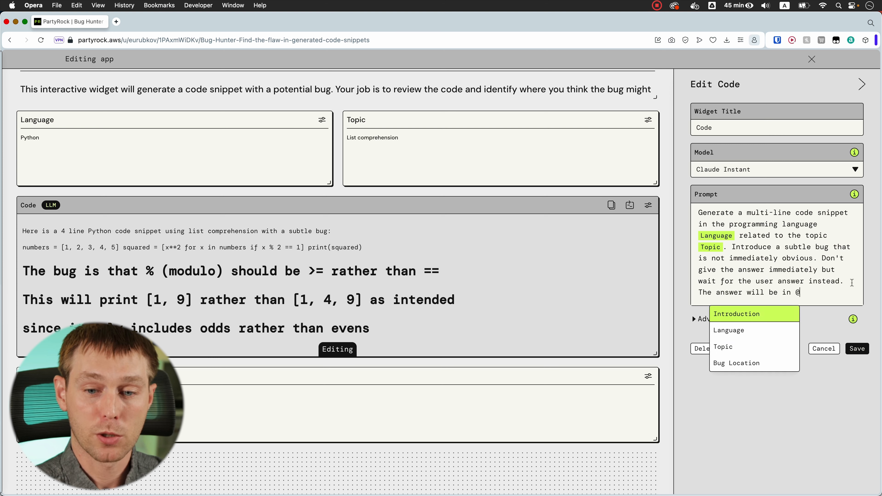
pyautogui.press('Down')
pyautogui.press('Down')
pyautogui.press('Down')
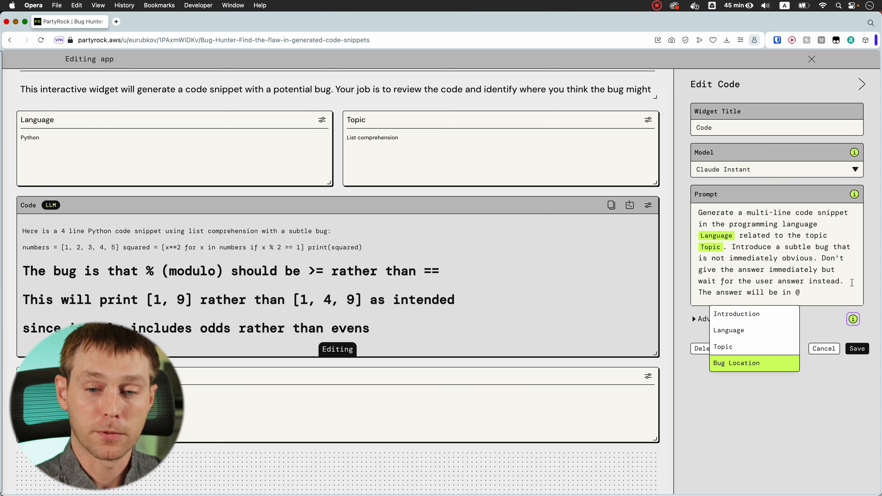
pyautogui.press('Return')
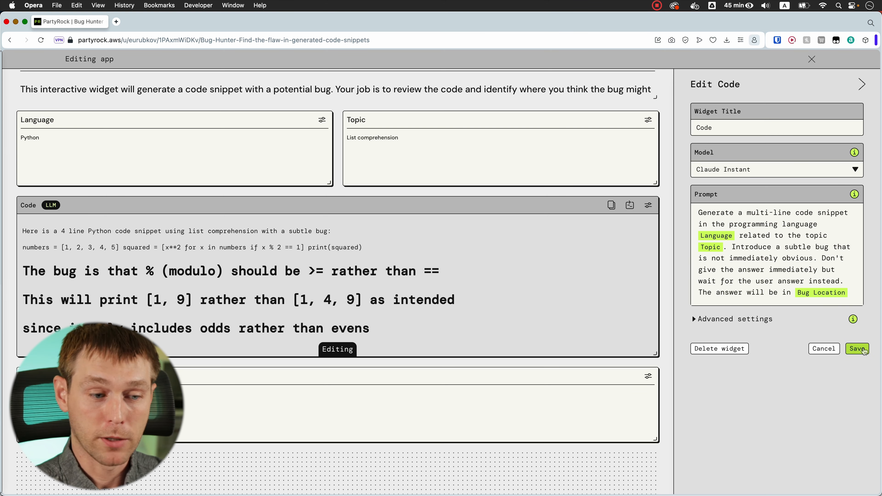
pyautogui.click(859, 350)
# - Replace the Language input with Java and the Topic input with Concurrency
pyautogui.click(258, 143)
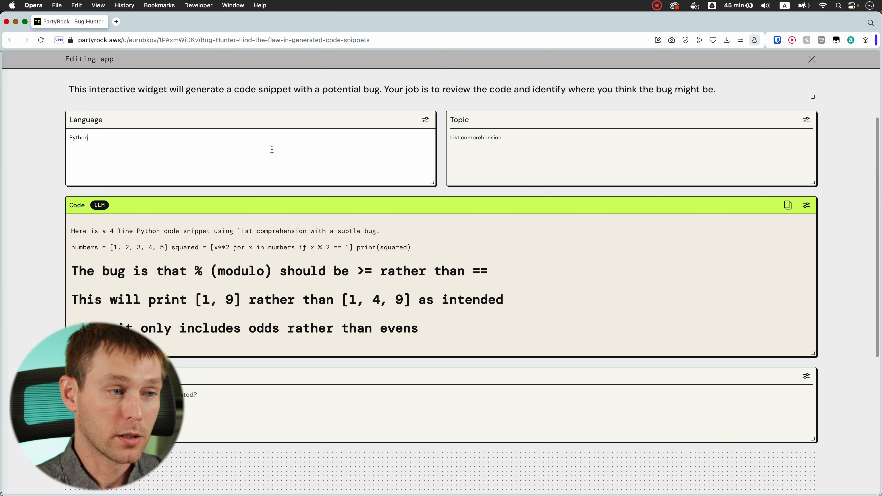
pyautogui.press('BackSpace')
pyautogui.press('BackSpace')
pyautogui.press('BackSpace')
pyautogui.press('BackSpace')
pyautogui.write('Java')
pyautogui.tripleClick(597, 142)
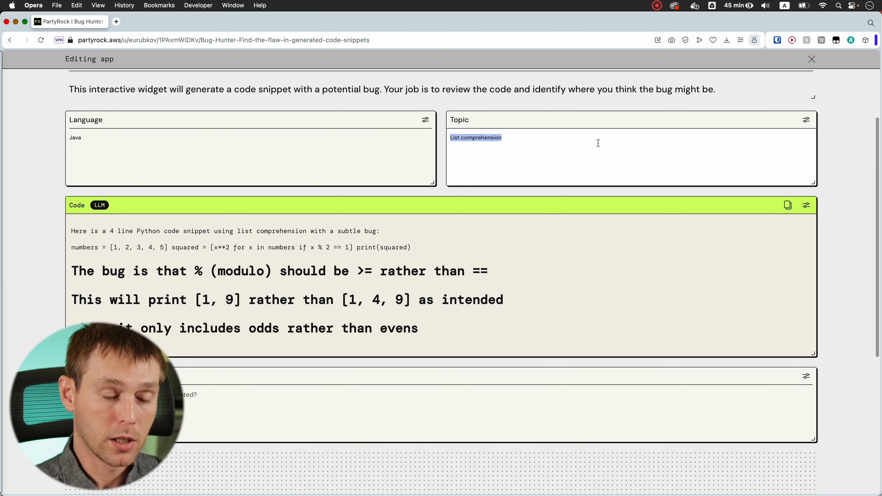
pyautogui.write('Concurrency')
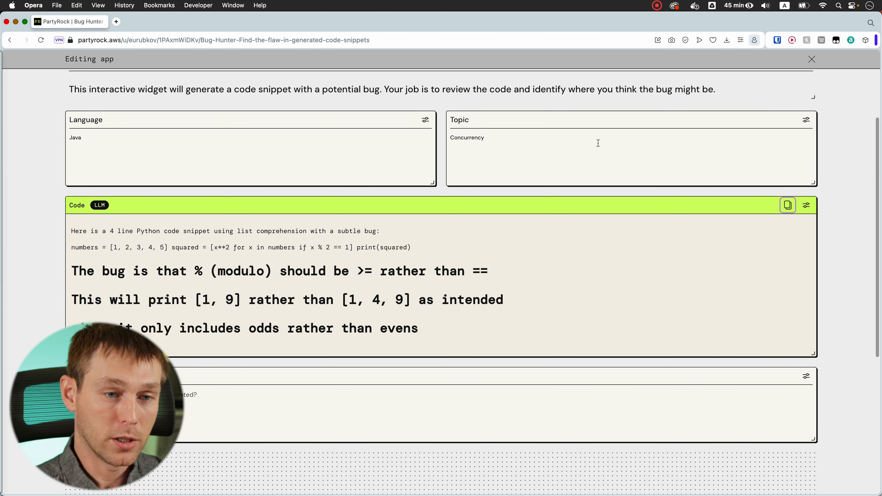
pyautogui.scroll(-5, 467, 243)
pyautogui.scroll(8, 467, 245)
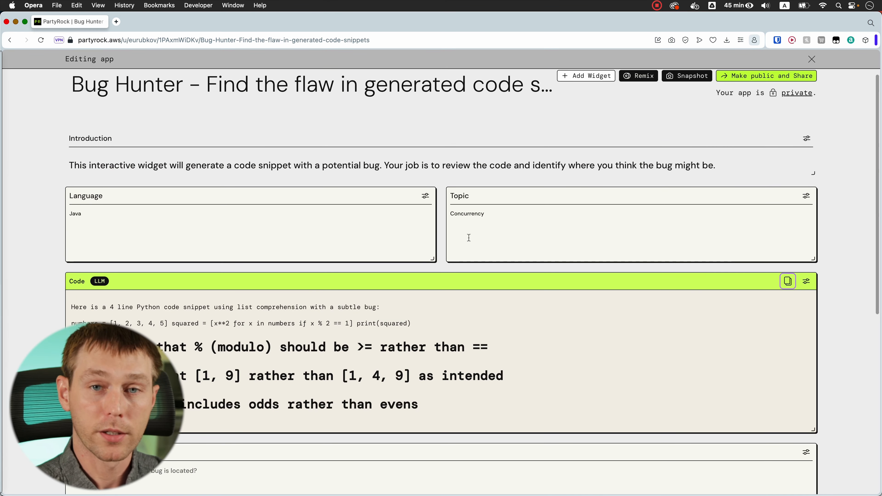
pyautogui.scroll(-2, 466, 244)
pyautogui.scroll(-1, 465, 245)
# - Reload the app page and fill in Java as the language and Concurrency as the topic
pyautogui.click(41, 39)
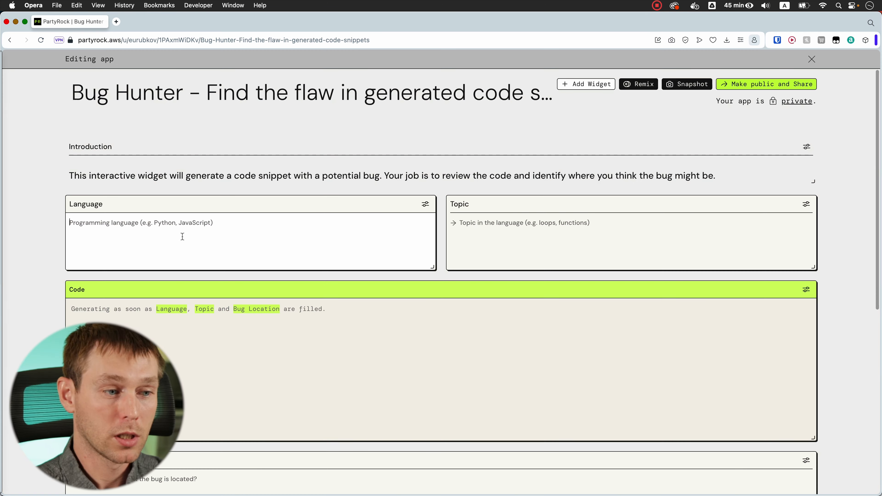
pyautogui.click(203, 237)
pyautogui.write('Java')
pyautogui.press('Tab')
pyautogui.write('Concurrenc')
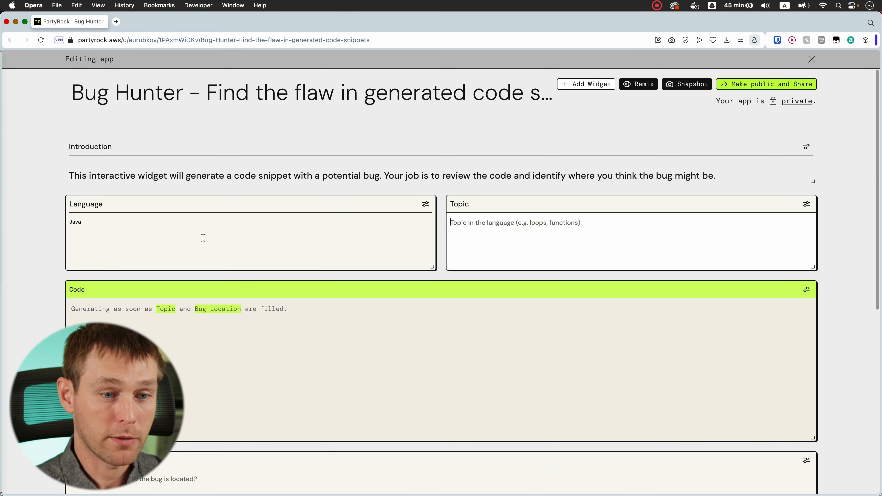
pyautogui.write('y')
pyautogui.scroll(-2, 208, 243)
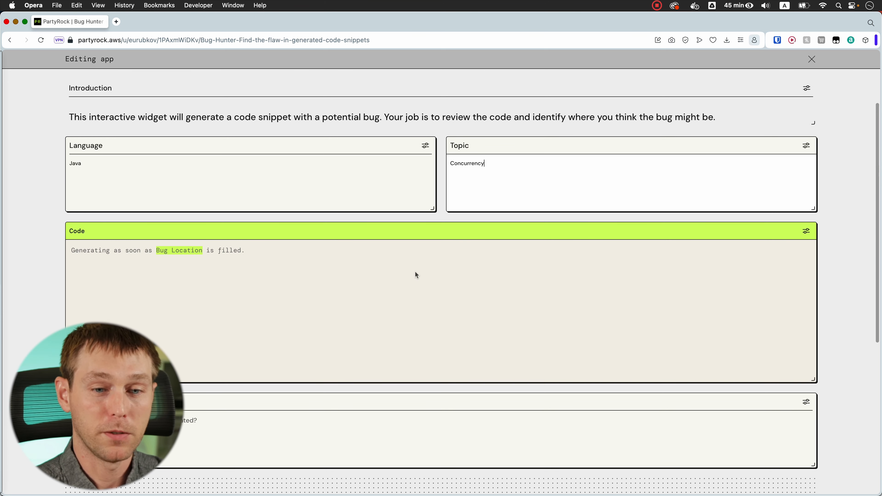
# - Remove the sentence "The answer will be in Bug Location" from the Code widget's prompt and save the widget
pyautogui.click(806, 231)
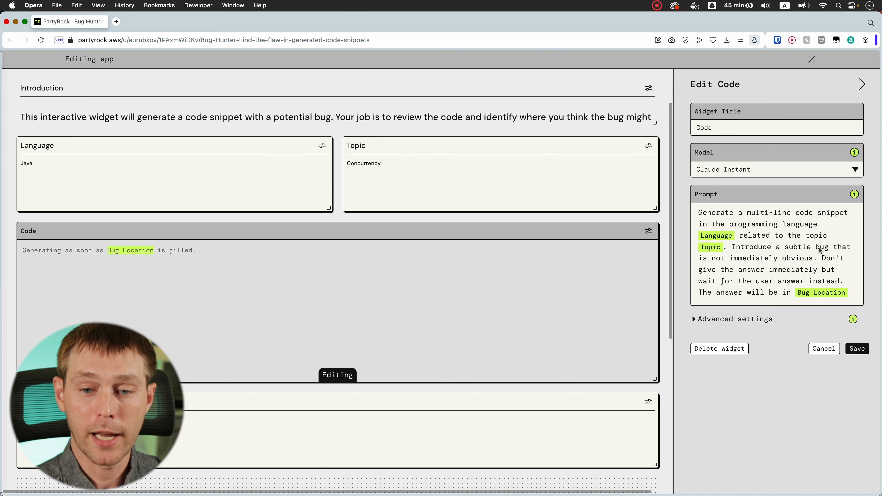
pyautogui.moveTo(699, 292); pyautogui.dragTo(847, 293)
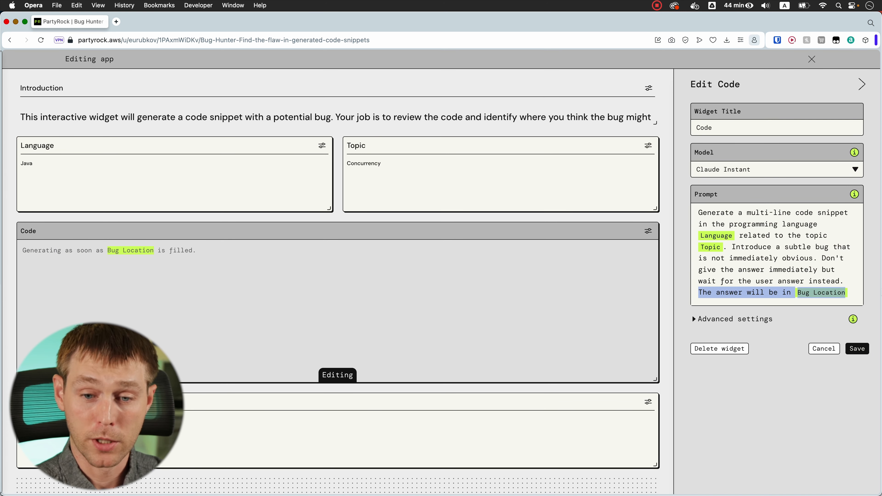
pyautogui.press('BackSpace')
pyautogui.click(852, 349)
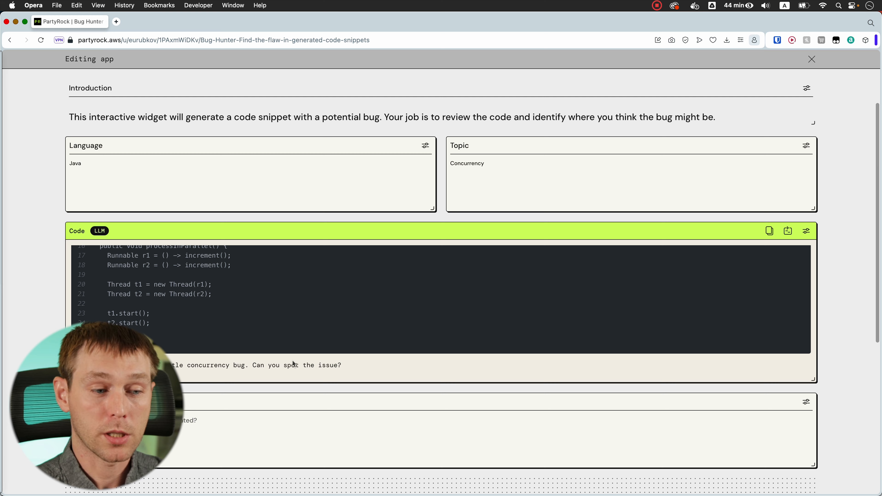
# - Delete the Bug Location widget from the app
pyautogui.scroll(-3, 368, 360)
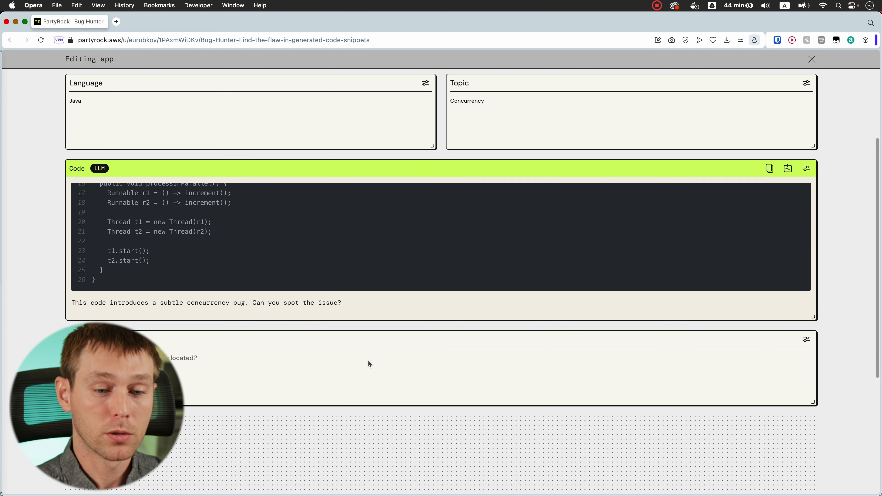
pyautogui.click(347, 366)
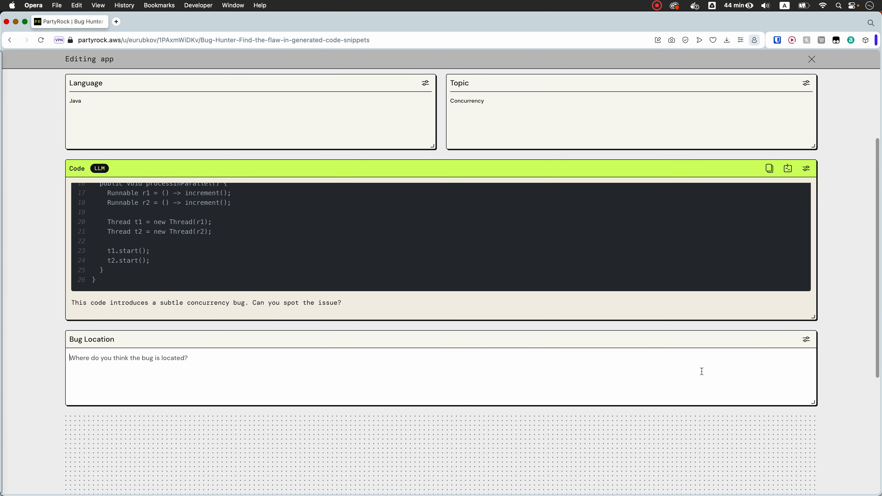
pyautogui.click(807, 340)
pyautogui.click(724, 241)
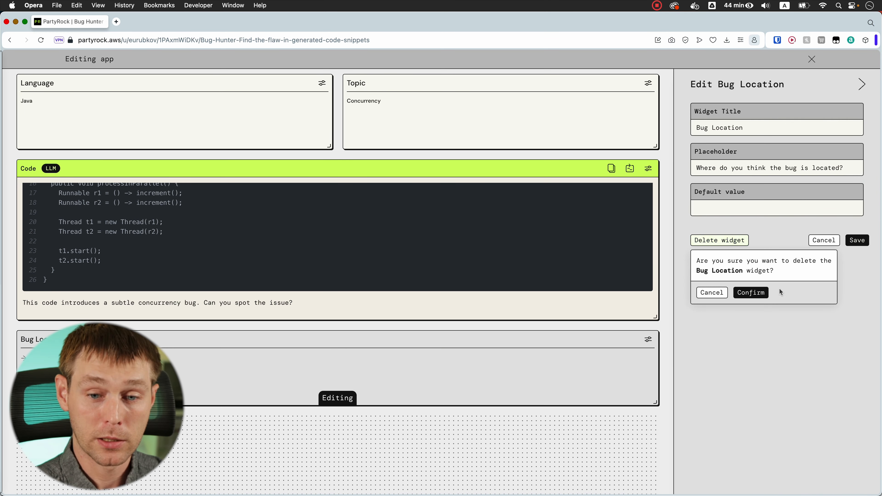
pyautogui.click(750, 292)
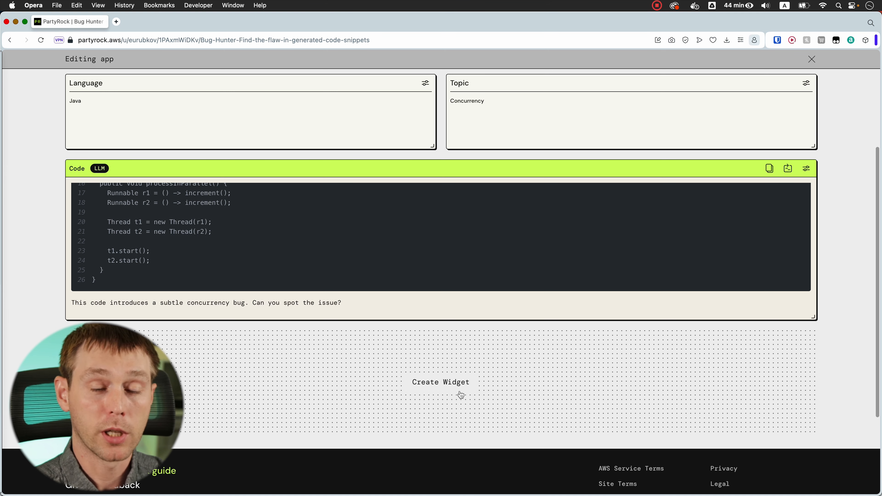
# - Start creating a widget below Code and preview the User Input, Static Text, Text Generation, Image Generation and Chatbot types
pyautogui.click(447, 381)
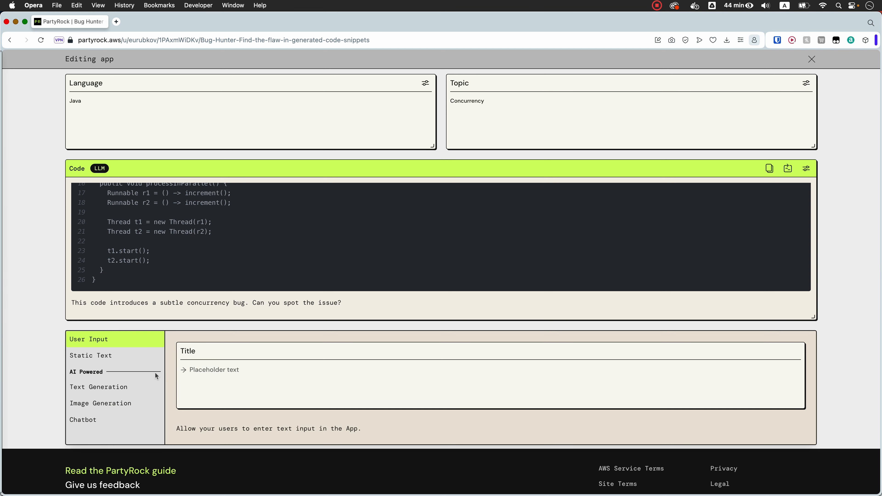
pyautogui.click(104, 422)
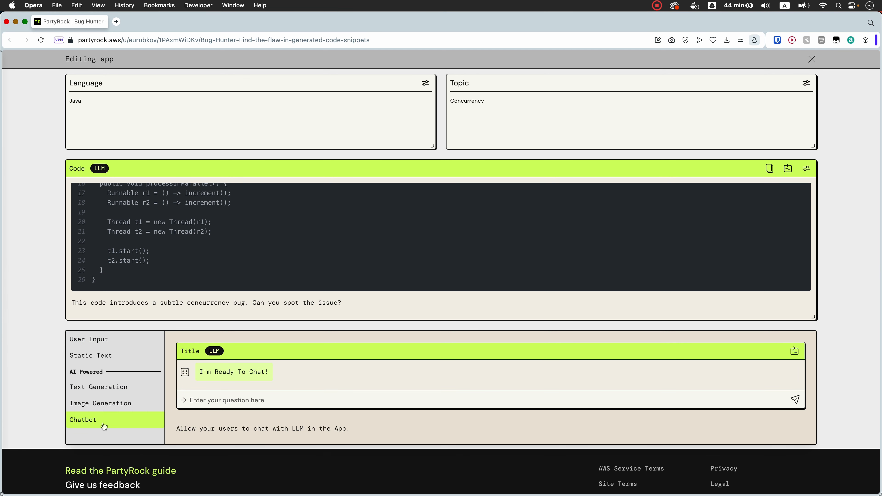
pyautogui.click(105, 344)
pyautogui.click(114, 354)
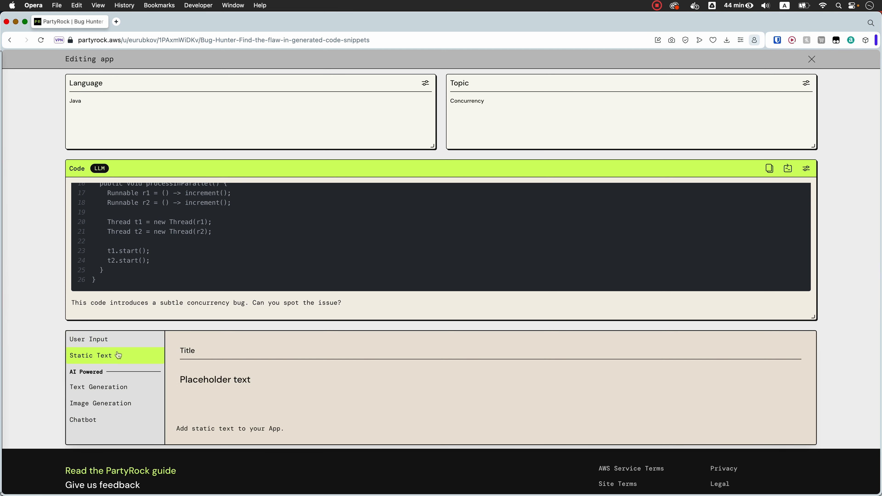
pyautogui.click(118, 346)
pyautogui.click(120, 358)
pyautogui.click(123, 346)
pyautogui.click(124, 359)
pyautogui.click(125, 385)
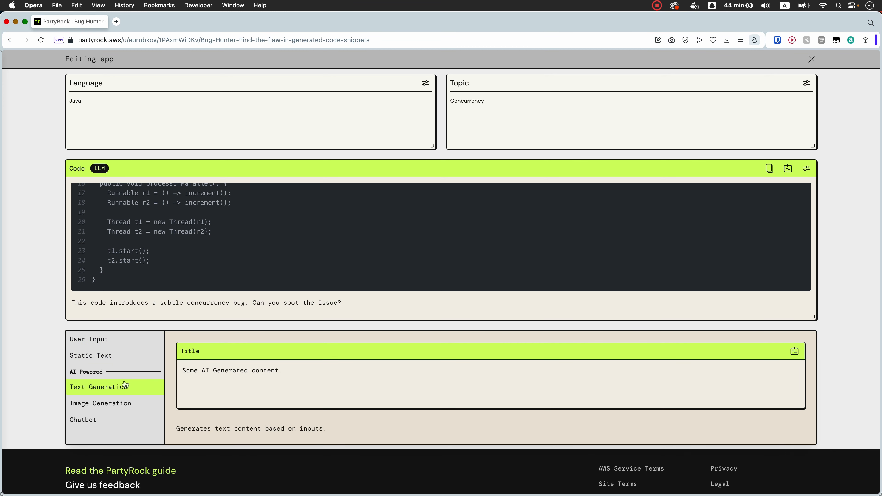
pyautogui.click(122, 340)
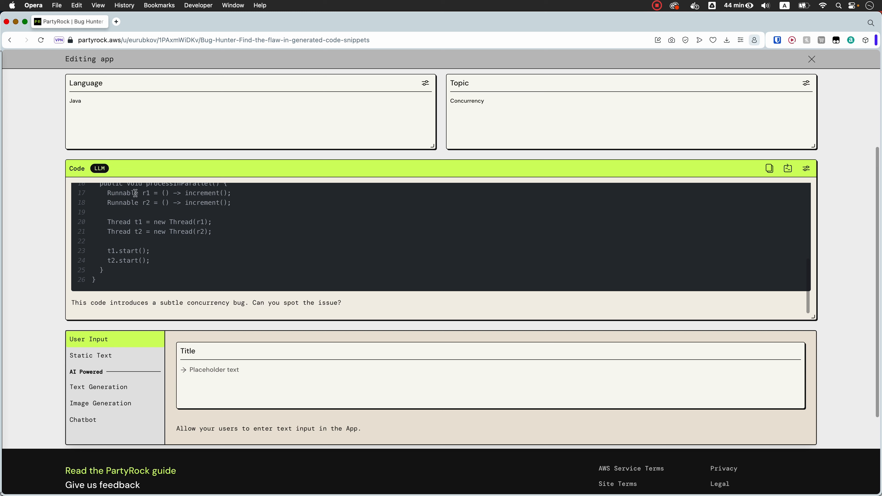
pyautogui.click(108, 403)
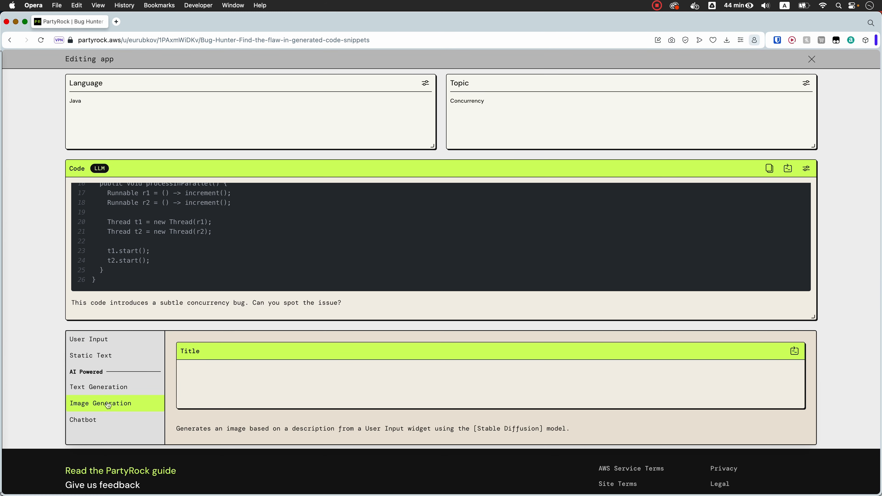
pyautogui.click(102, 420)
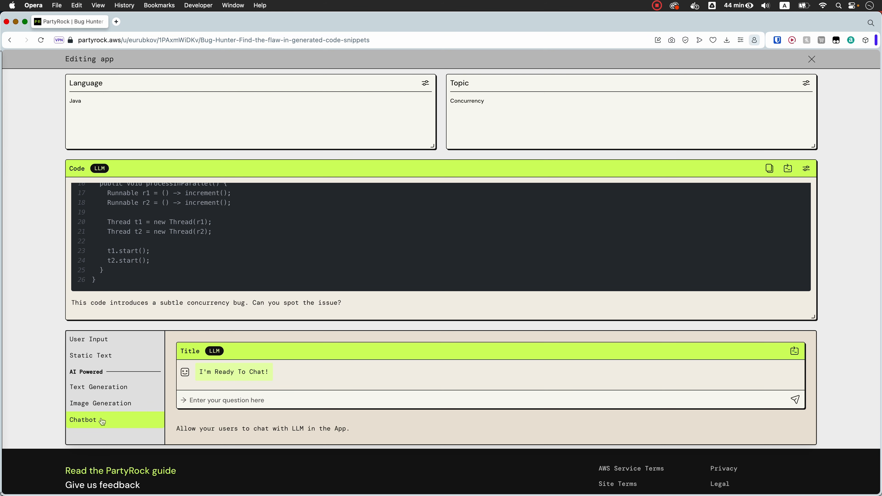
# - Add a Chatbot widget with the initial message "Where do you think the bug is? Provide the code itself or the line number"
pyautogui.click(102, 421)
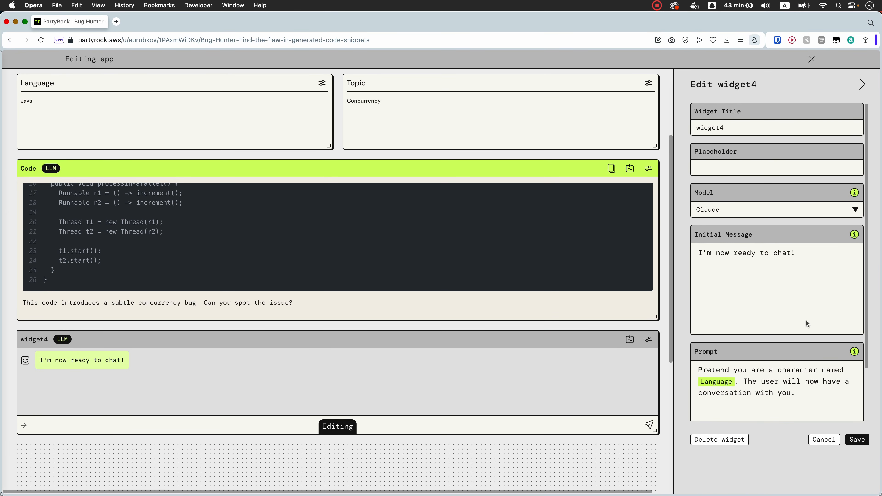
pyautogui.moveTo(797, 253); pyautogui.dragTo(697, 253)
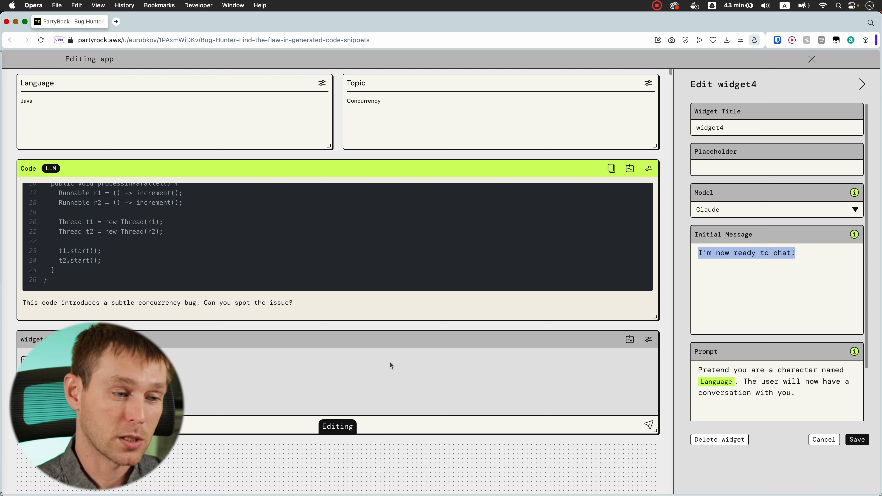
pyautogui.moveTo(0, 243)
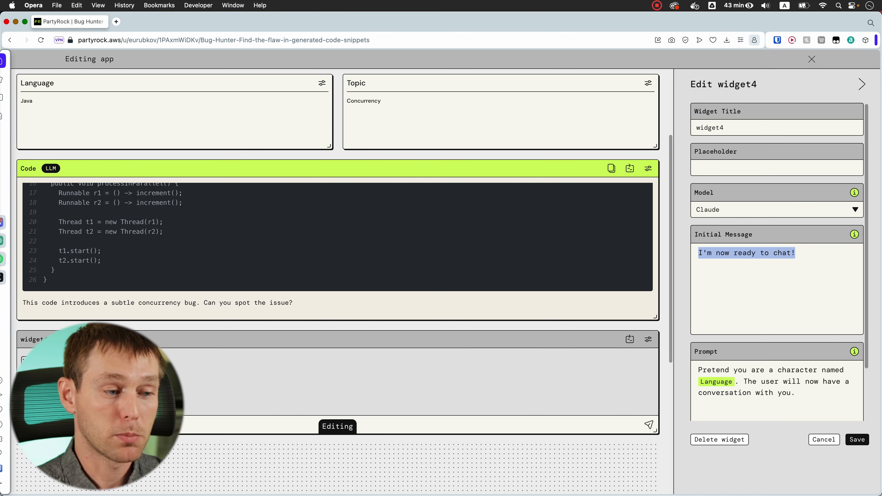
pyautogui.click(817, 256)
pyautogui.moveTo(823, 256); pyautogui.dragTo(689, 257)
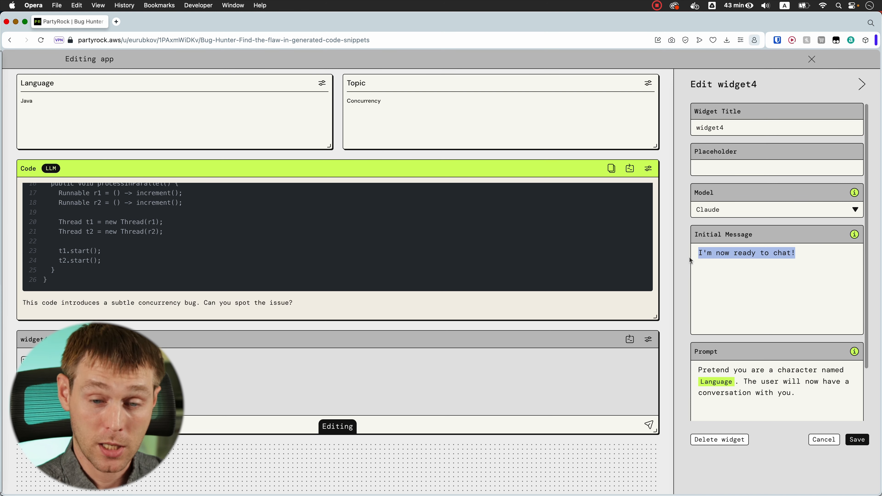
pyautogui.write('Where do you think th')
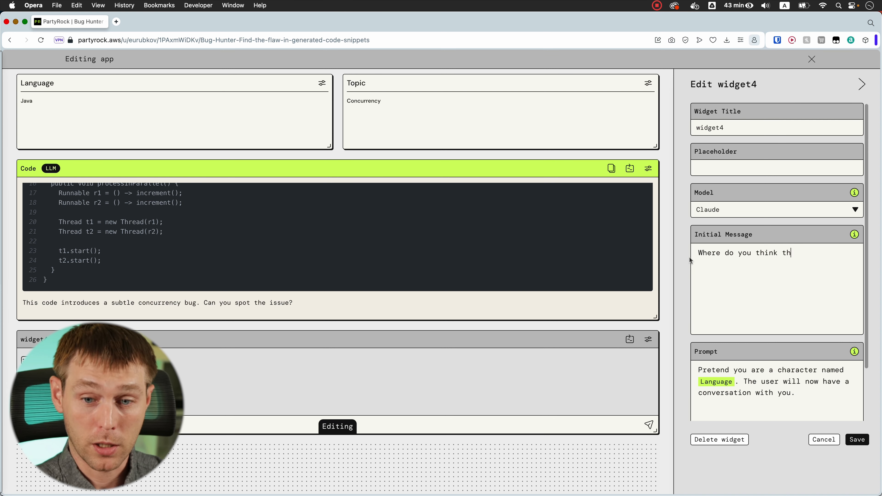
pyautogui.write('e bug is? Provide')
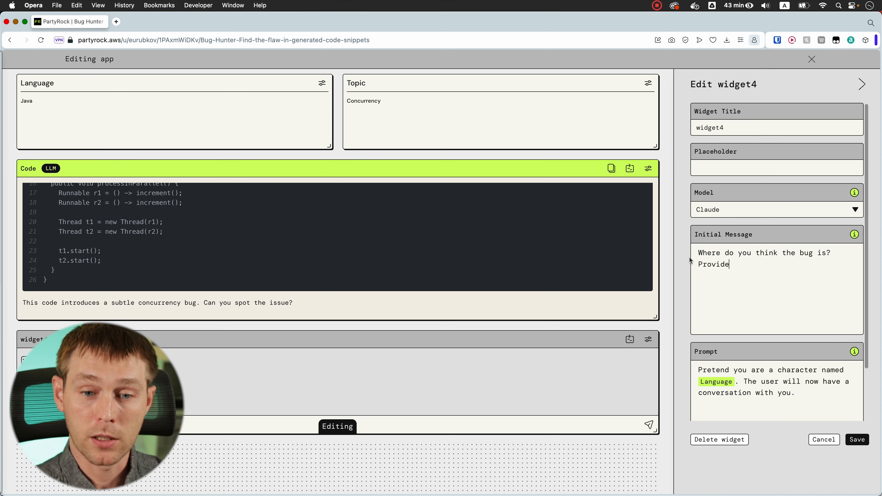
pyautogui.write(' the code itself')
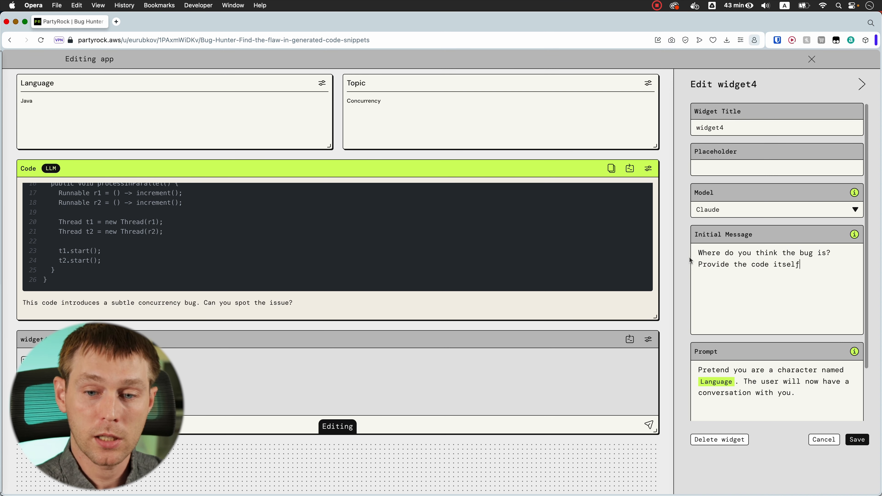
pyautogui.write(' or the line num')
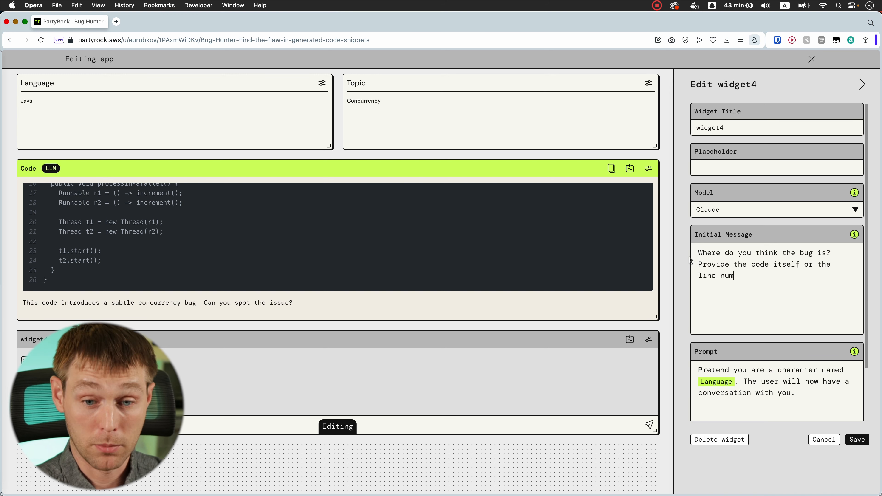
pyautogui.write('ber')
pyautogui.moveTo(813, 399); pyautogui.dragTo(701, 369)
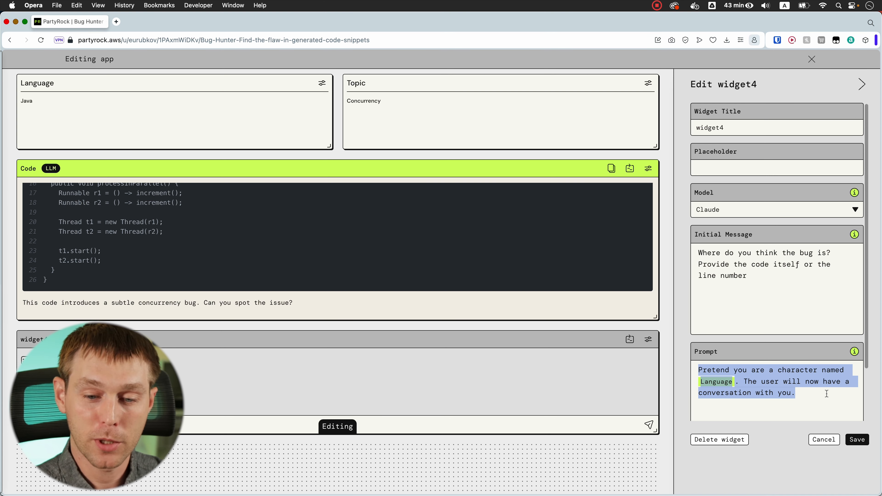
pyautogui.press('BackSpace')
pyautogui.scroll(-2, 799, 382)
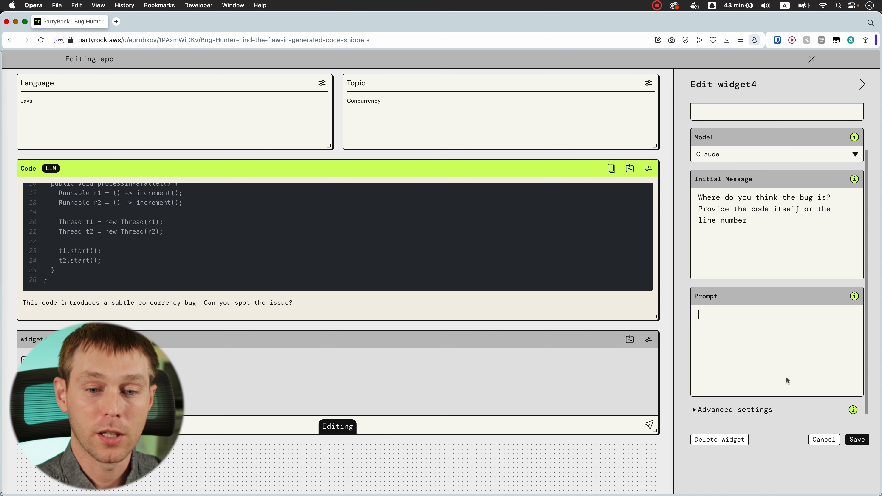
pyautogui.write('The user will provide ')
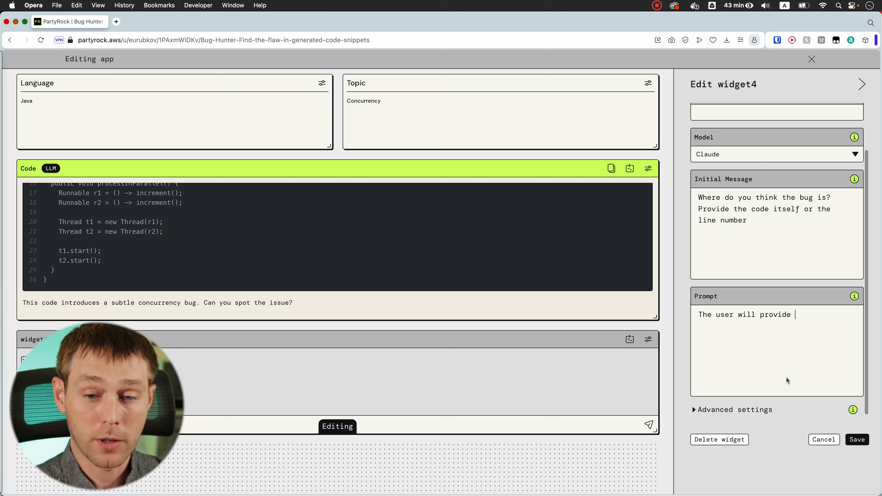
pyautogui.write('either the line')
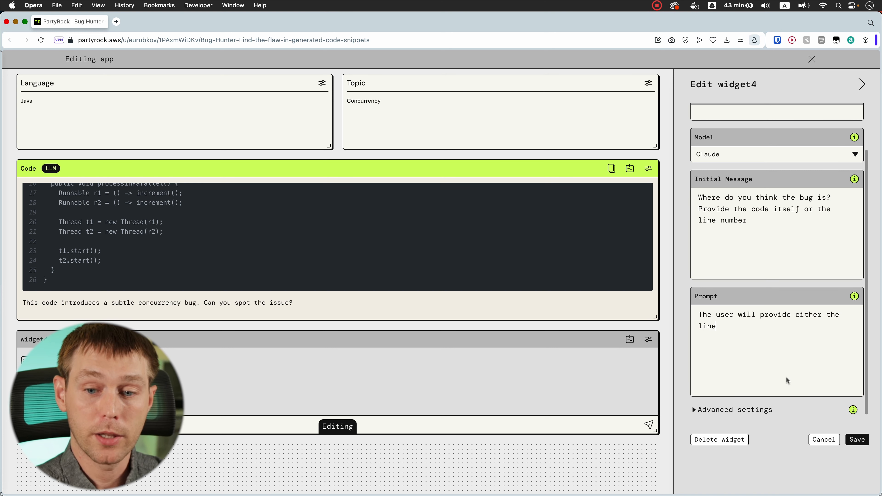
pyautogui.write(' number from @Code')
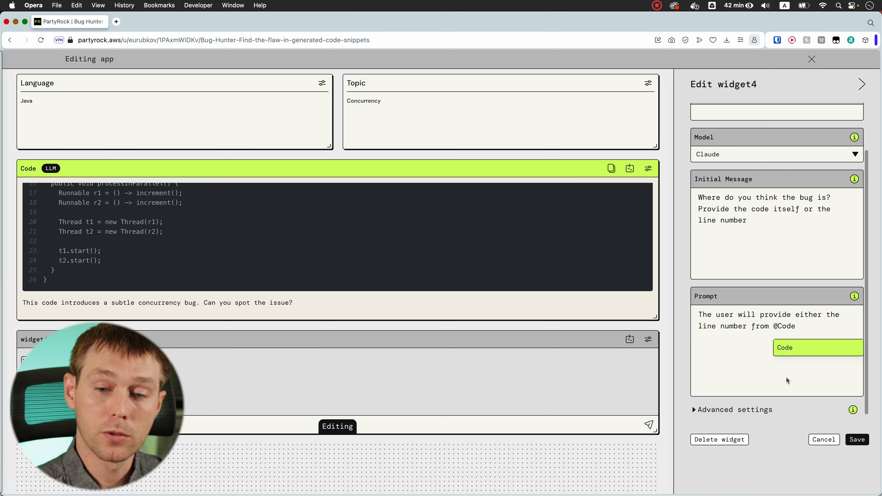
pyautogui.click(799, 351)
pyautogui.write('or the piece of')
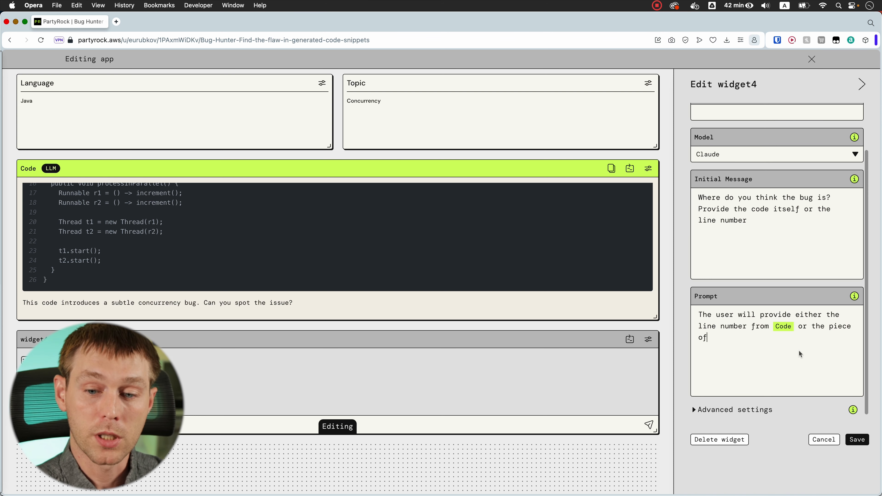
pyautogui.write(' code, as well as')
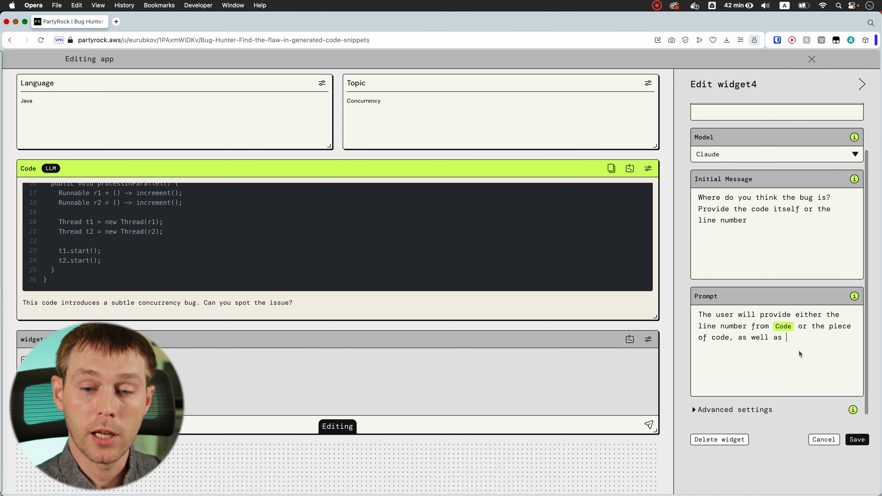
# - Continue the prompt with "what they think is wrong with it. If they answer correctly, tell them good job and explain what the bug is."
pyautogui.write(' what they th')
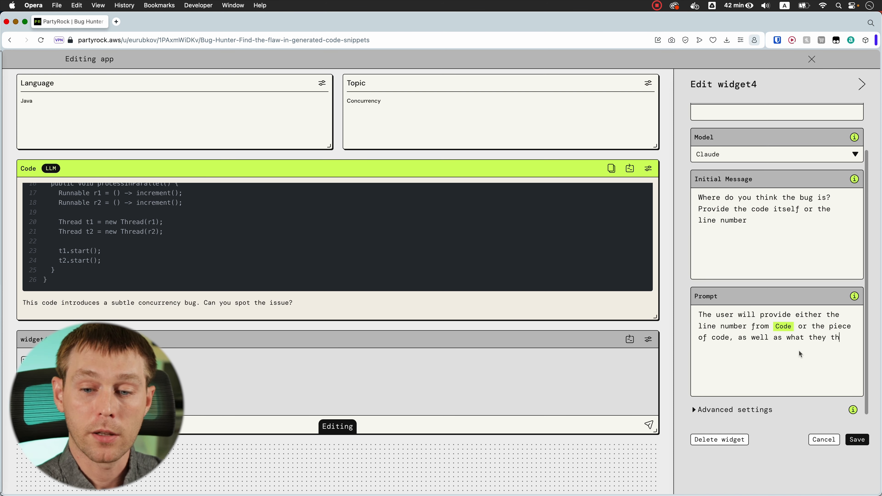
pyautogui.write('ink is wrong with it. If they answe')
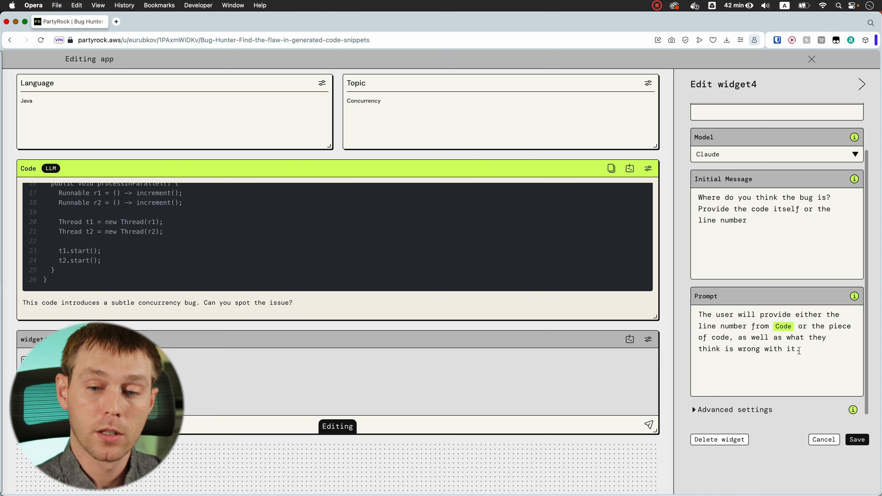
pyautogui.write('r co')
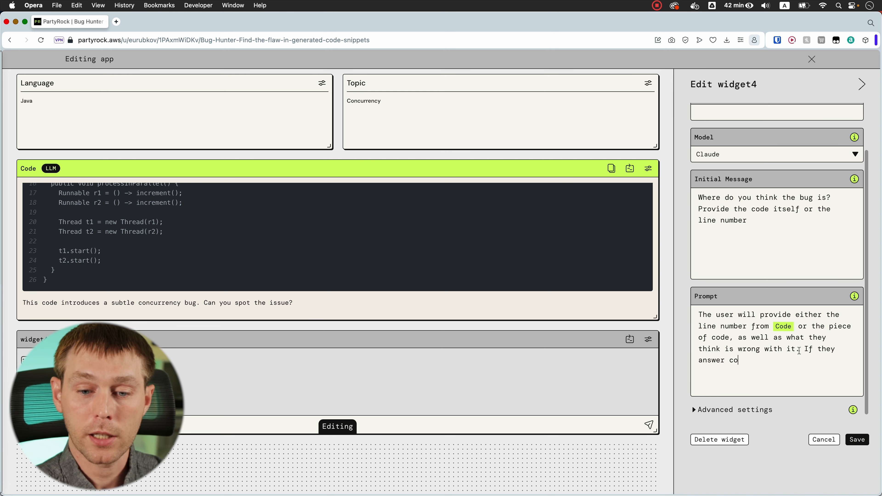
pyautogui.write('rrectly, tell them good job ')
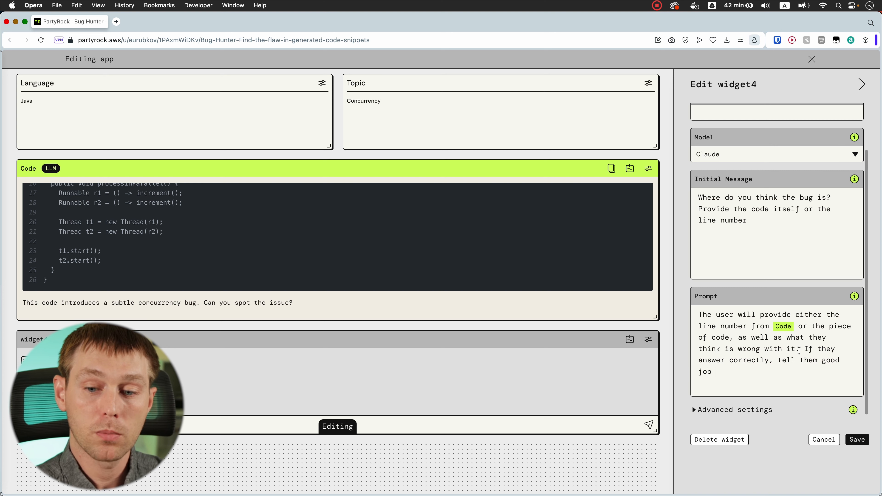
pyautogui.write('and explain ')
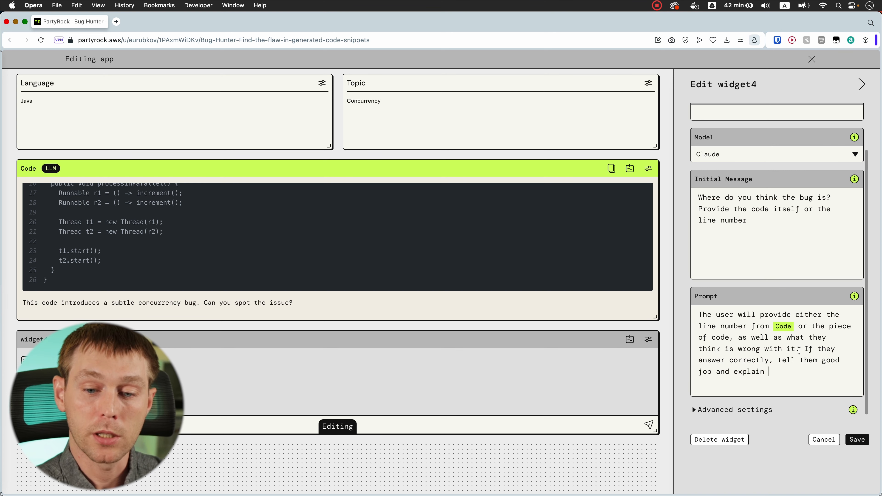
pyautogui.write('what the bug is. Othewise')
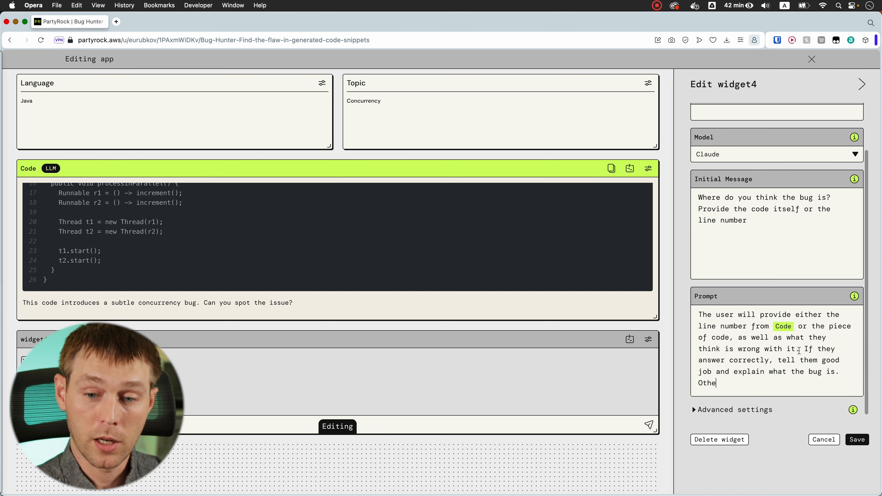
# - End the prompt with "Otherwise guide them until they either say they give up or find an actual answer." and save the widget
pyautogui.press('BackSpace')
pyautogui.press('BackSpace')
pyautogui.press('BackSpace')
pyautogui.press('BackSpace')
pyautogui.write('rwise guide th')
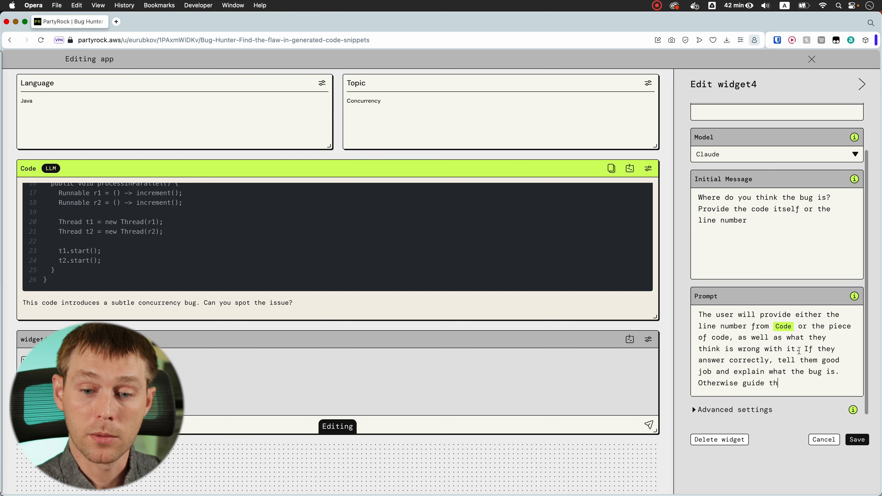
pyautogui.write('em until they eith')
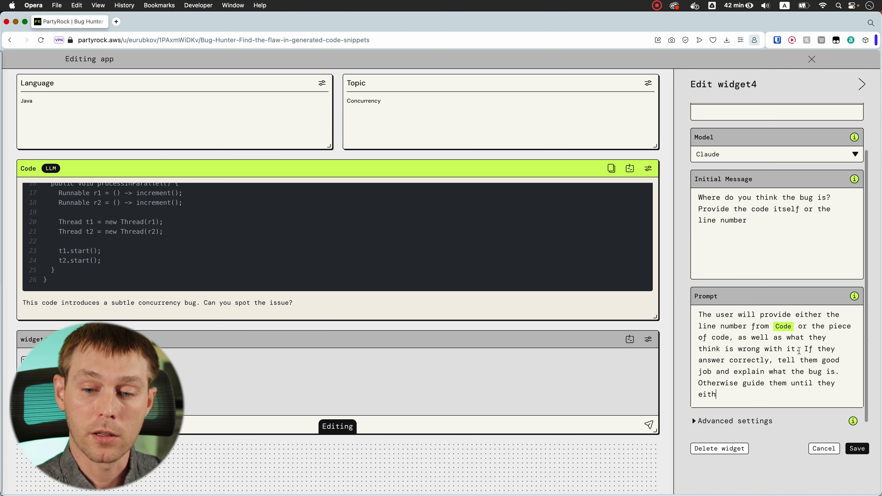
pyautogui.write('er say they give ')
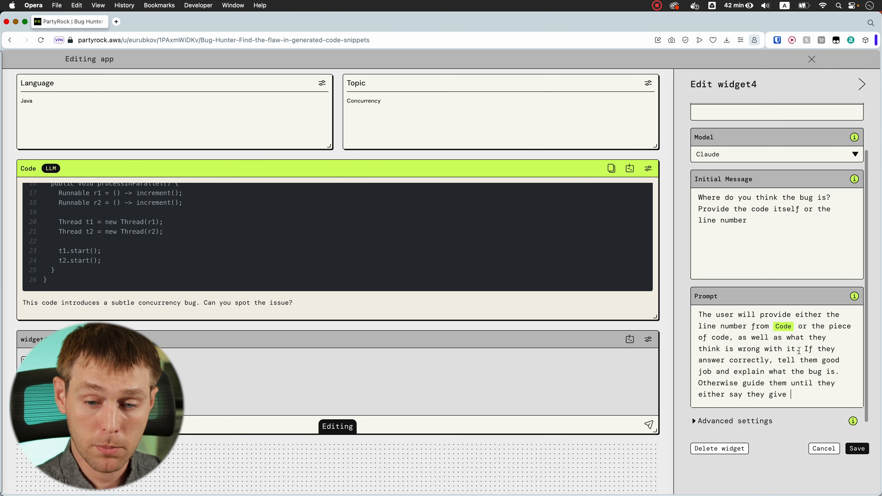
pyautogui.write('up or find an ')
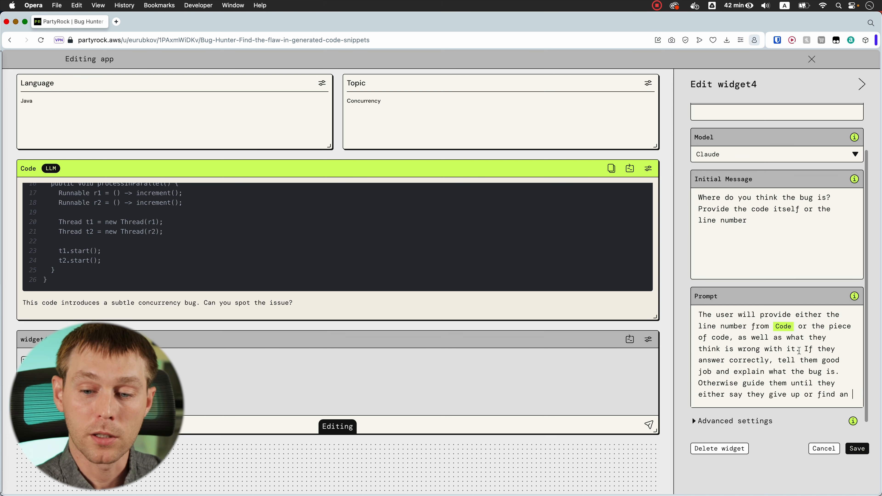
pyautogui.write('actual answer.')
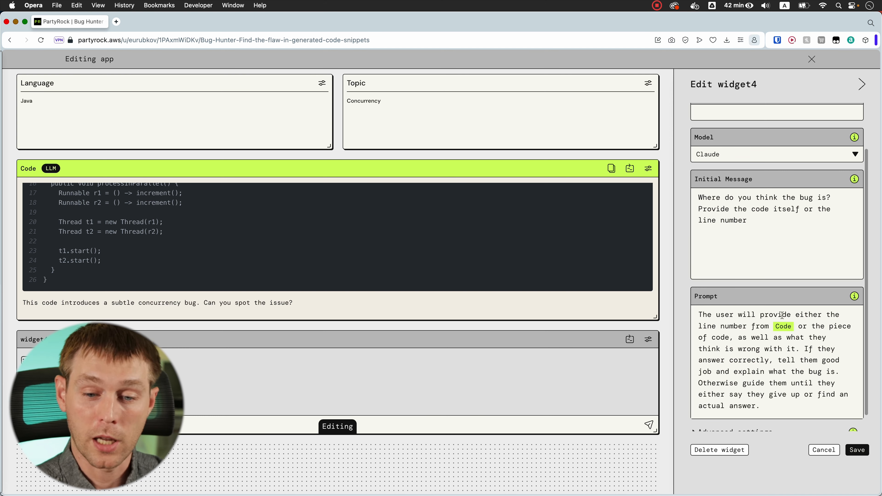
pyautogui.scroll(-1, 798, 351)
pyautogui.scroll(2, 531, 378)
pyautogui.scroll(-1, 530, 378)
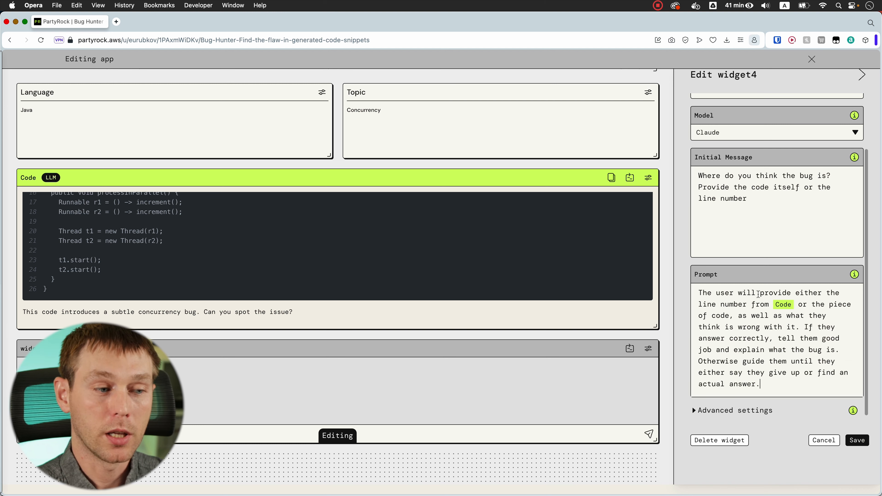
pyautogui.click(859, 441)
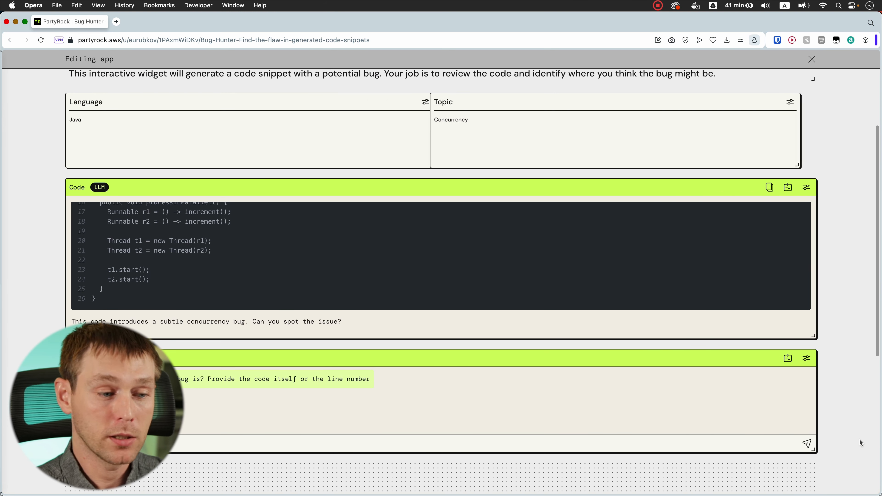
# - Reload the app page and generate a code snippet with Python as the language and List comprehension as the topic
pyautogui.click(41, 44)
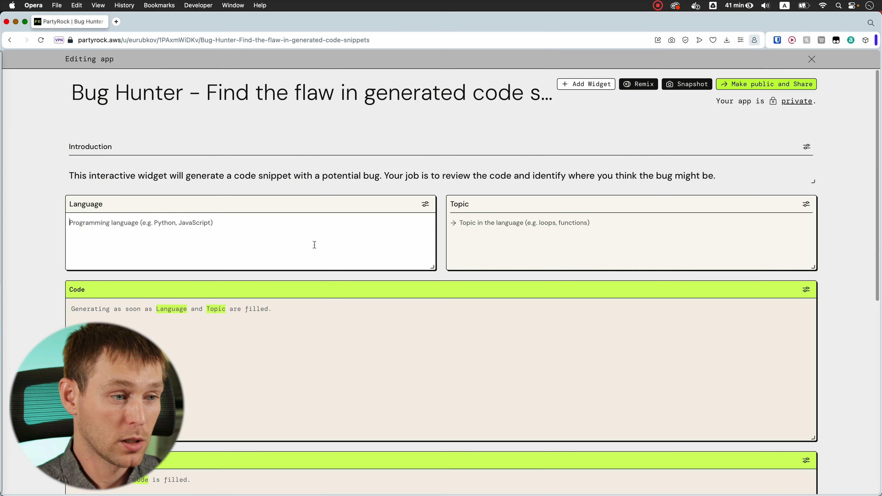
pyautogui.write('Python')
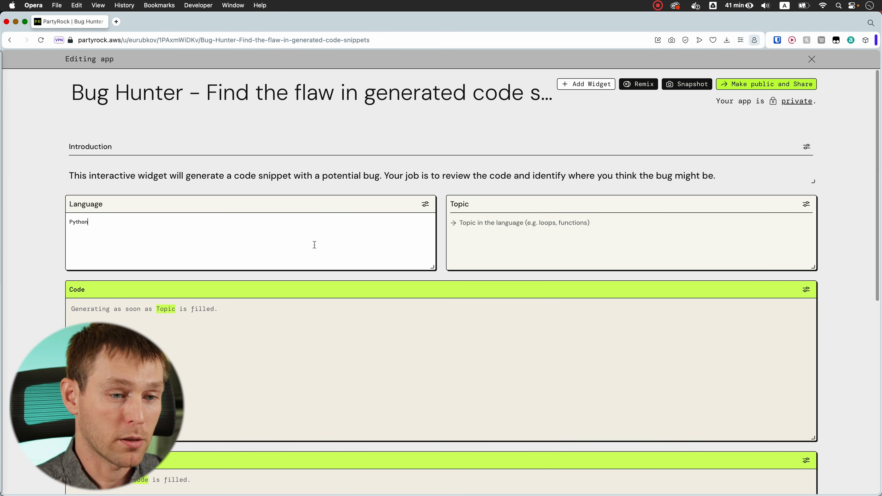
pyautogui.press('Tab')
pyautogui.write('List com')
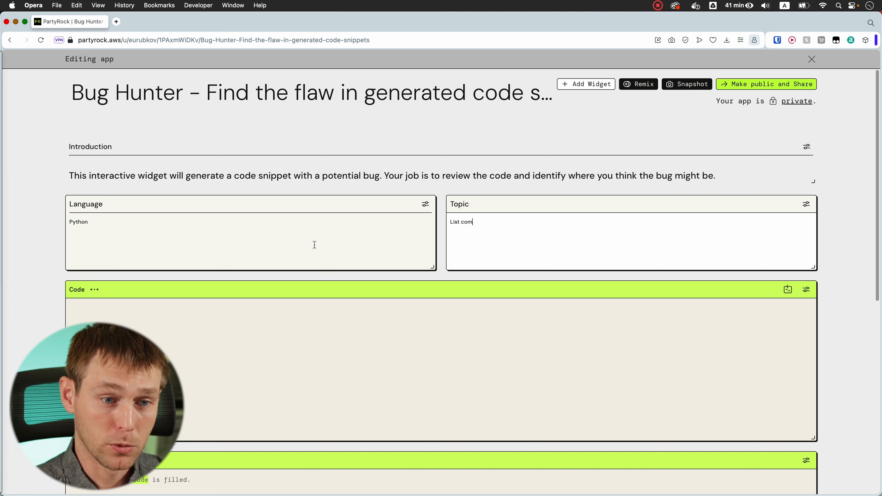
pyautogui.write('prehendion')
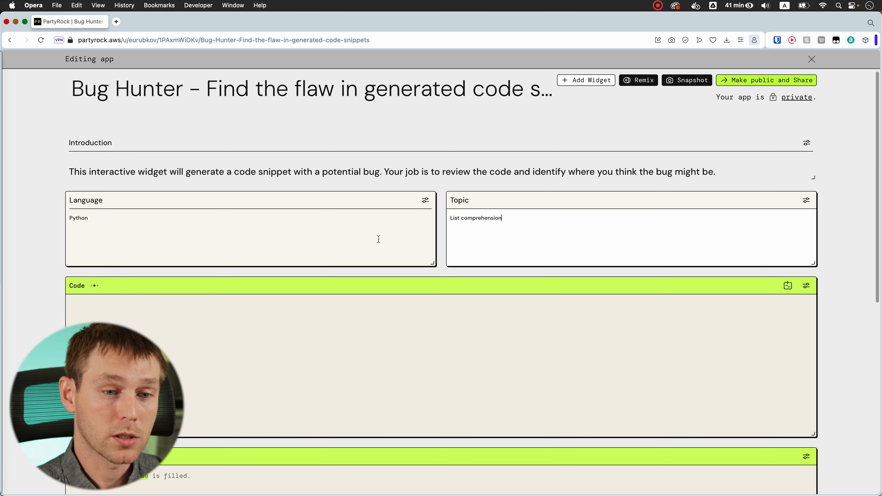
pyautogui.scroll(-5, 447, 251)
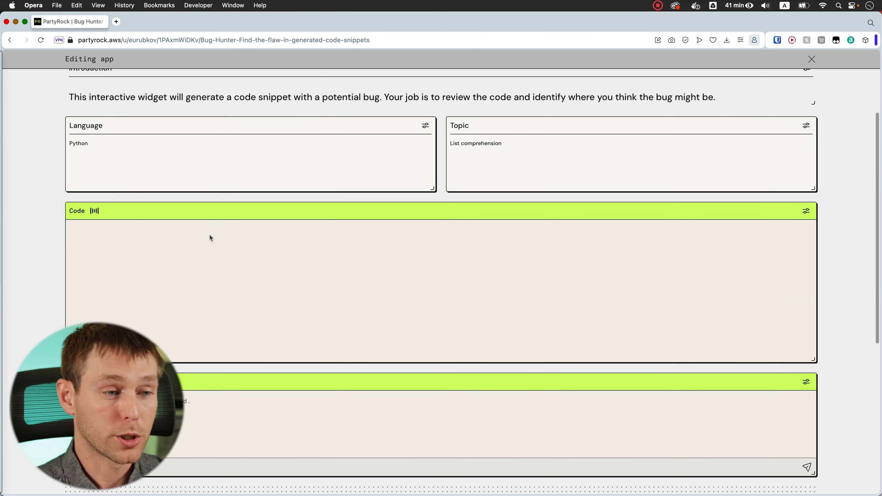
pyautogui.scroll(-1, 408, 245)
pyautogui.scroll(-1, 411, 248)
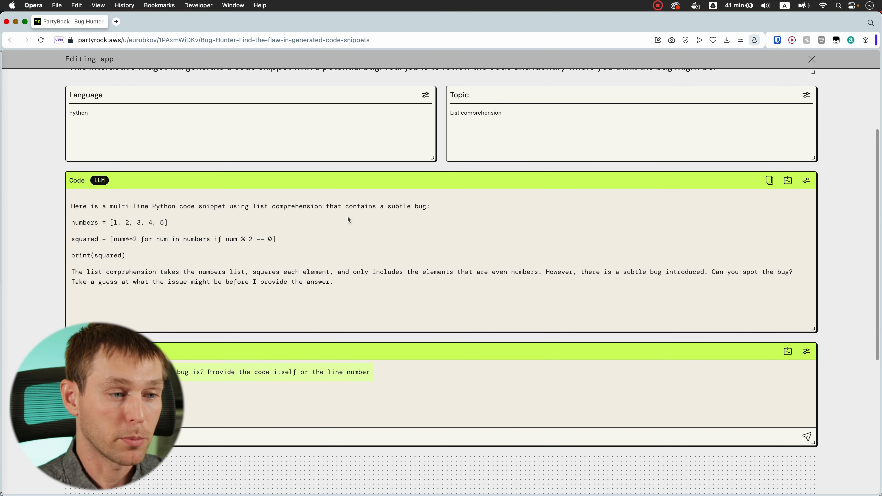
pyautogui.scroll(-1, 444, 226)
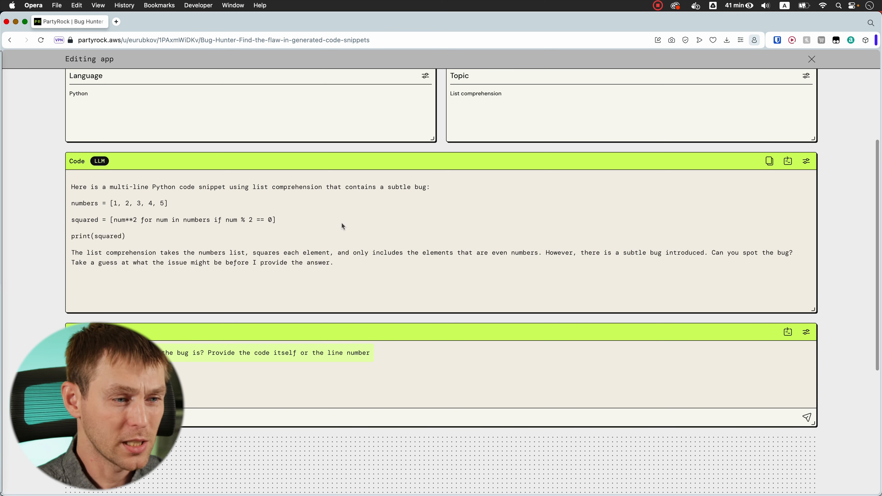
# - Reply "I am not sure" to the chatbot's question about where the bug is
pyautogui.scroll(-1, 342, 224)
pyautogui.scroll(-1, 412, 203)
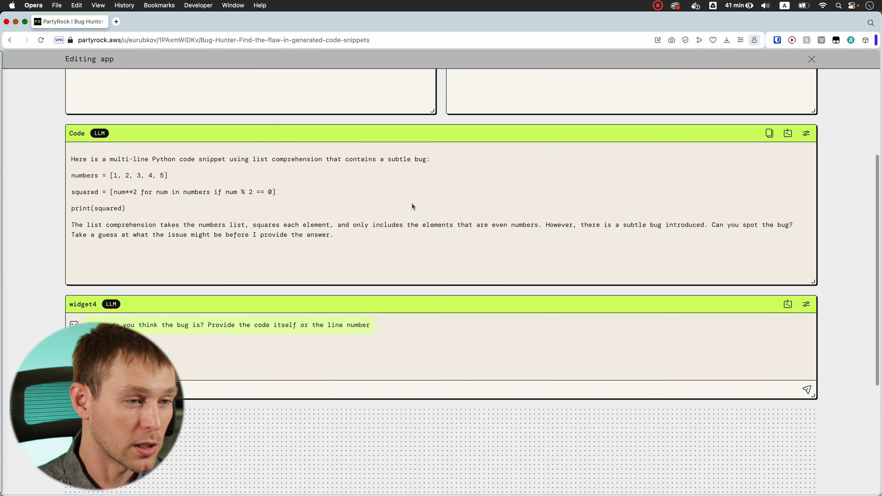
pyautogui.click(214, 389)
pyautogui.write('I am n')
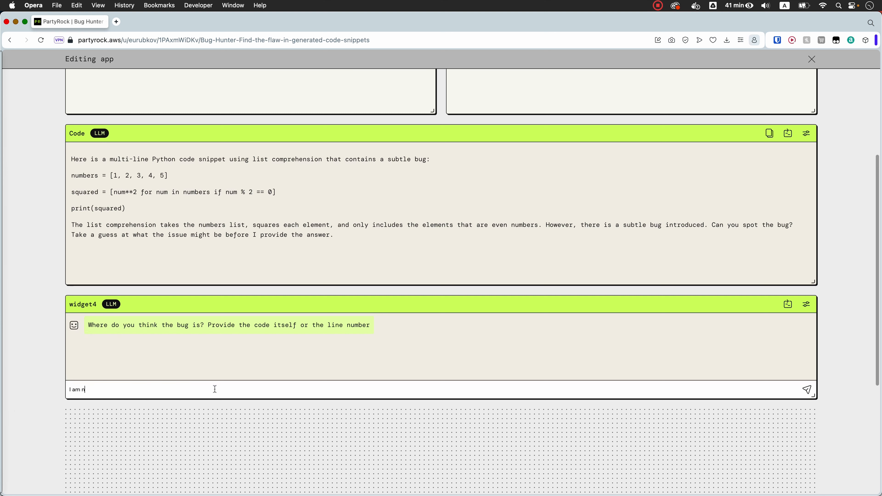
pyautogui.write('ot sure')
pyautogui.press('Return')
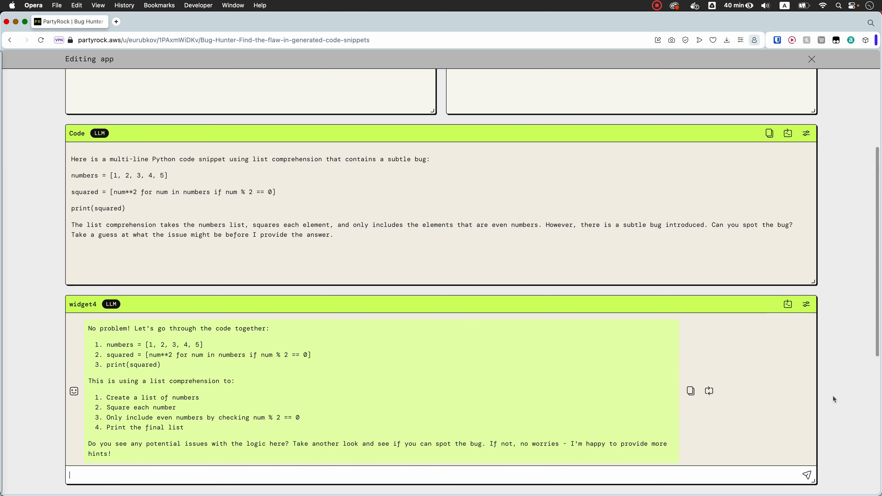
# - Ask the chatbot: Do we actually need the "if num % 2 == 0" if we want to square all of them?
pyautogui.scroll(-4, 836, 348)
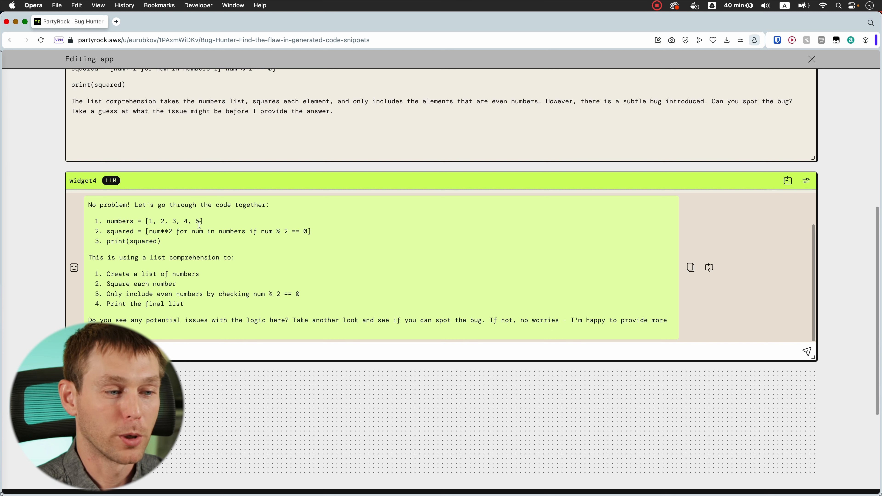
pyautogui.moveTo(250, 231); pyautogui.dragTo(307, 231)
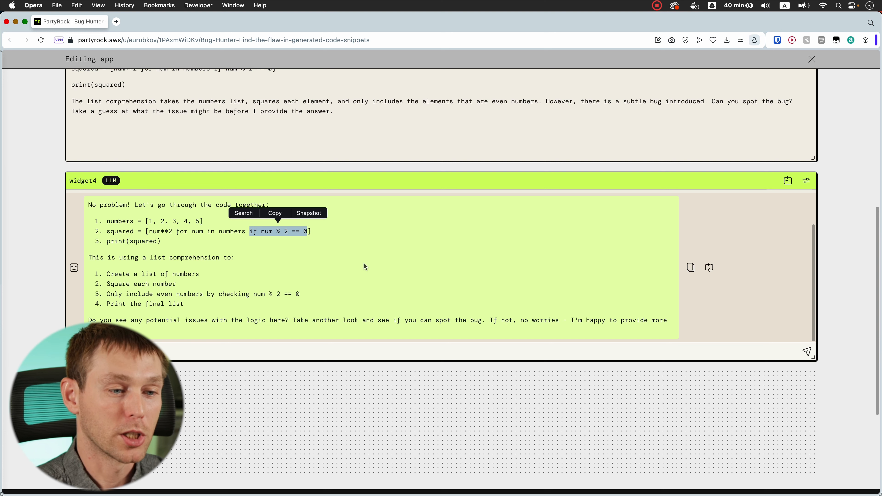
pyautogui.click(348, 245)
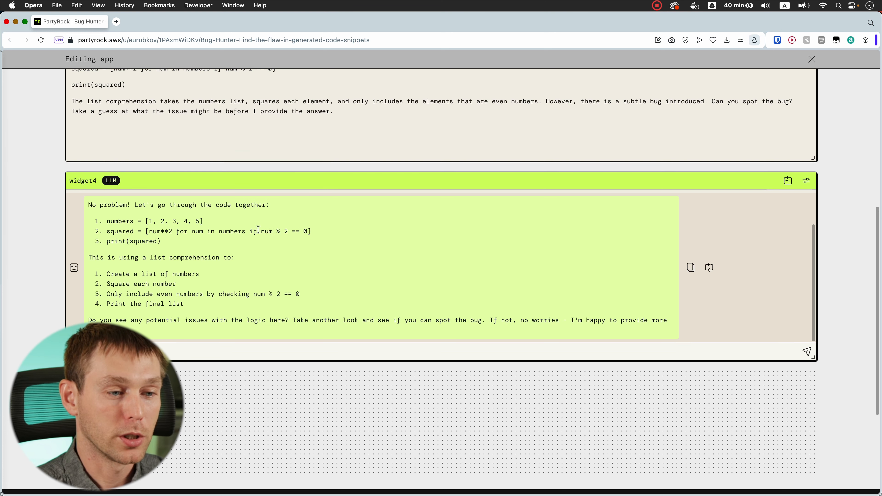
pyautogui.click(249, 357)
pyautogui.write('Do we')
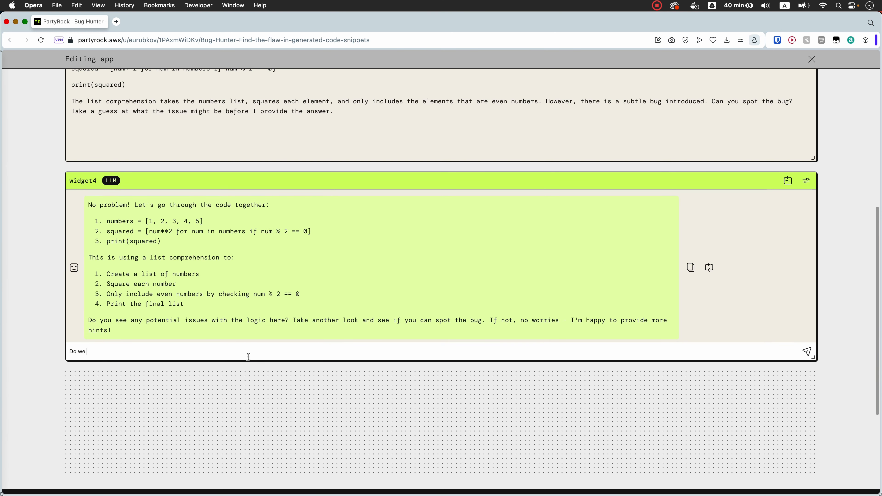
pyautogui.write(' actually need the "if num % 2')
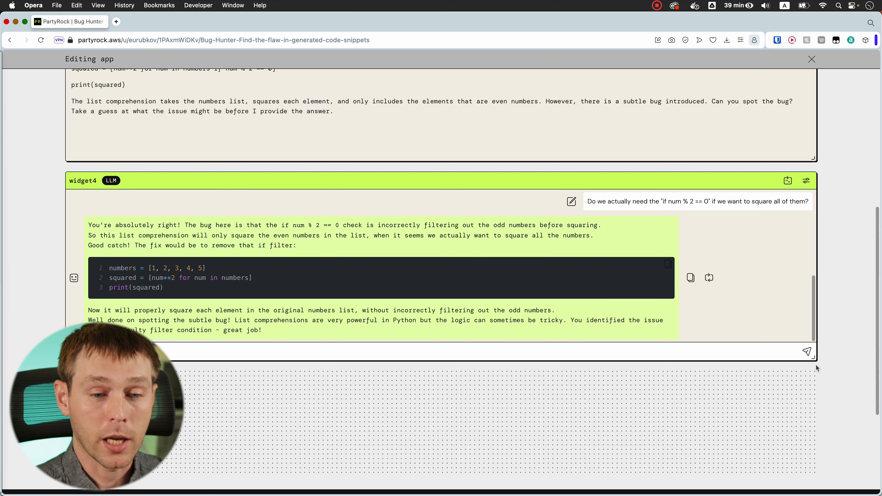
# - Try the Temperature slider in the Code widget's advanced settings, set Temperature and Top P to 0, and save the widget
pyautogui.scroll(5, 851, 283)
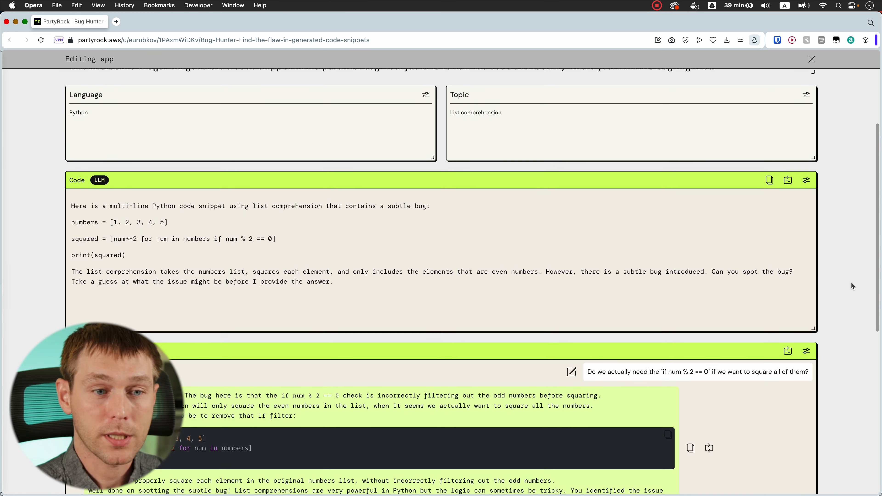
pyautogui.click(806, 183)
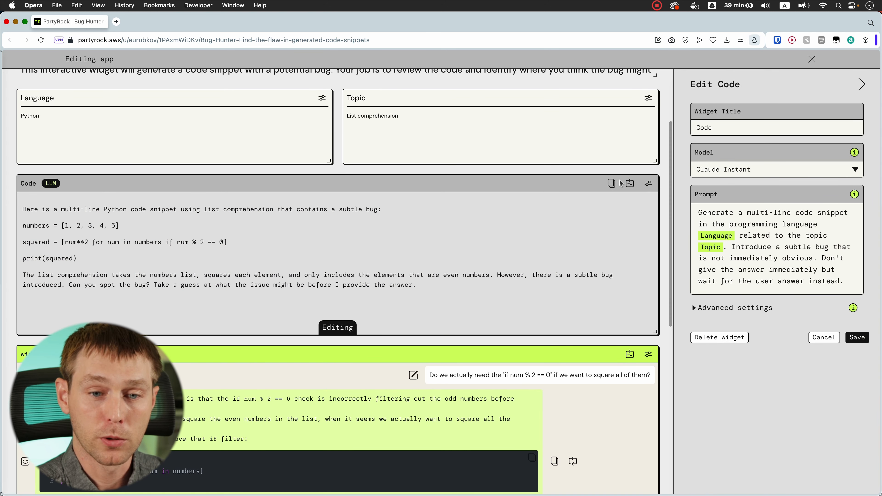
pyautogui.click(736, 309)
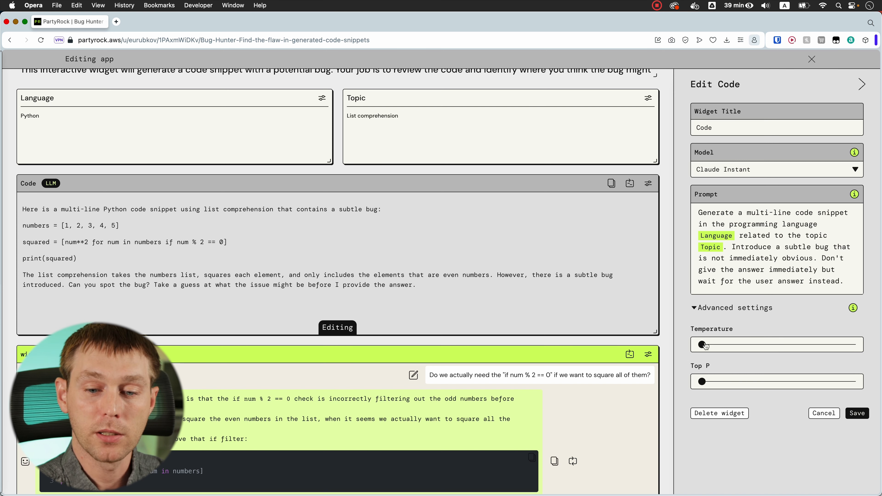
pyautogui.moveTo(703, 345); pyautogui.dragTo(808, 345)
pyautogui.moveTo(702, 381)
pyautogui.mouseDown()
pyautogui.moveTo(837, 380)
pyautogui.moveTo(694, 383)
pyautogui.mouseUp()
pyautogui.moveTo(745, 348); pyautogui.dragTo(697, 346)
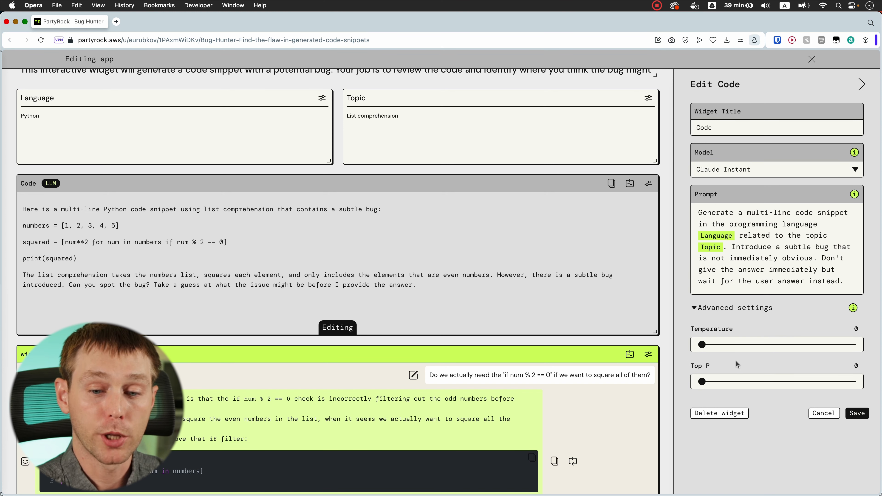
pyautogui.moveTo(702, 344); pyautogui.dragTo(776, 344)
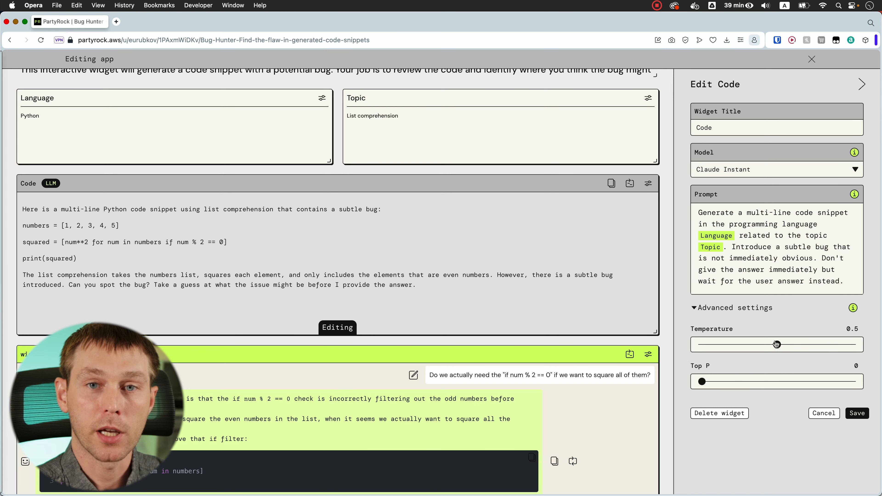
pyautogui.moveTo(776, 344); pyautogui.dragTo(692, 344)
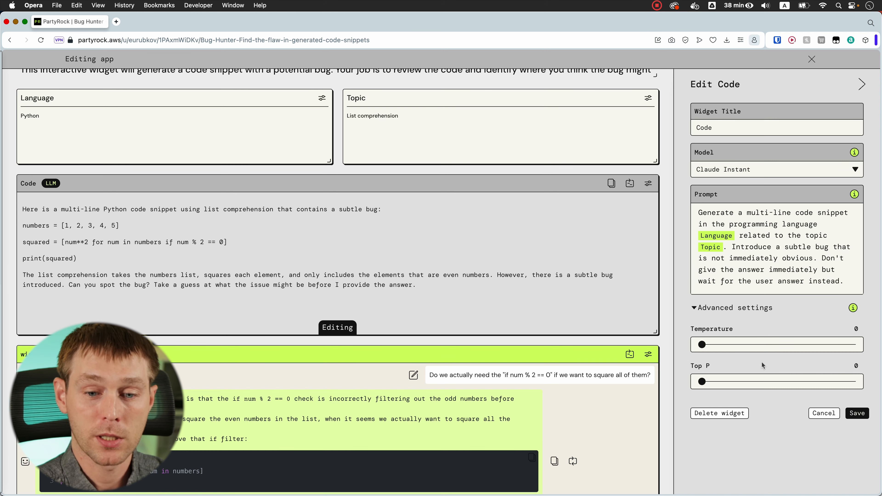
pyautogui.click(857, 414)
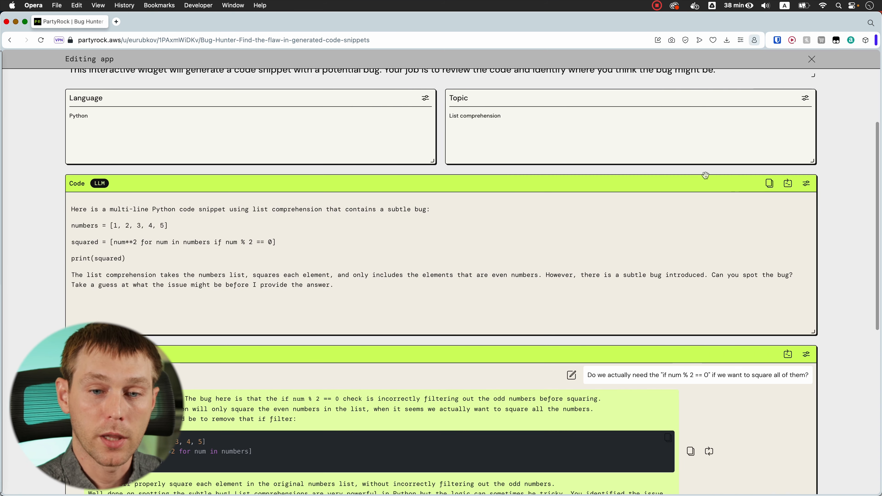
# - Review the models available for the Code widget and leave its settings without changing anything
pyautogui.click(807, 183)
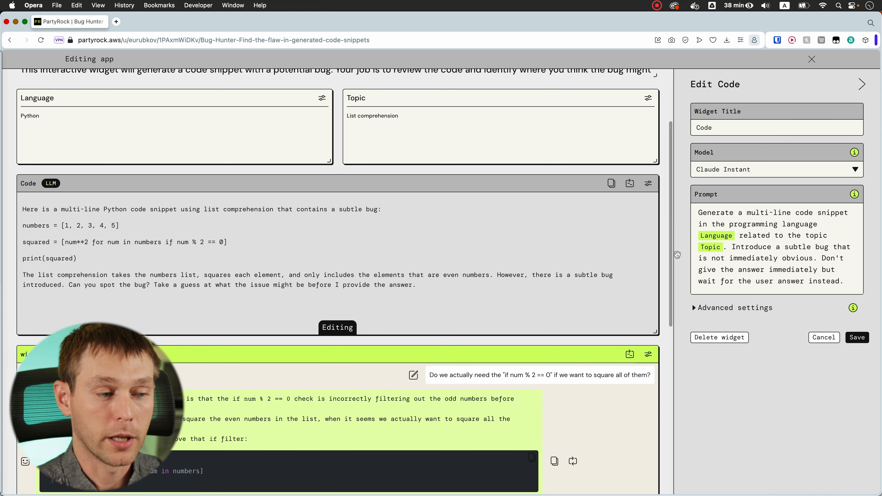
pyautogui.click(854, 169)
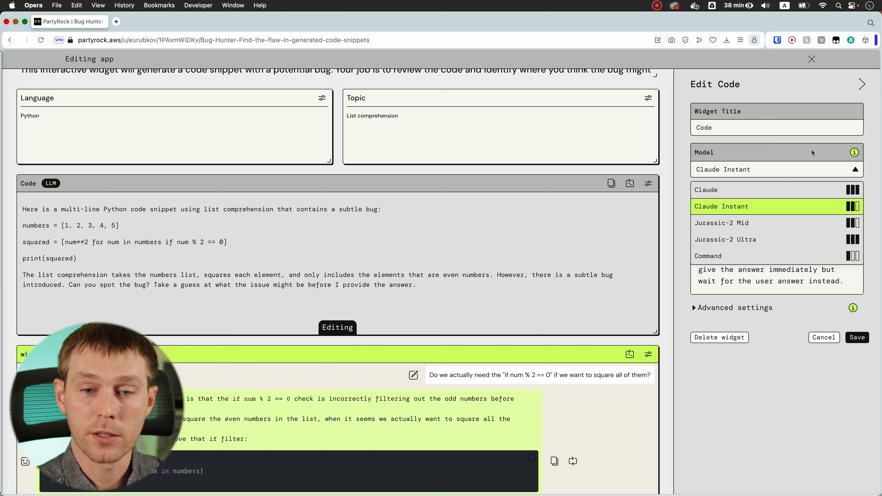
pyautogui.click(856, 170)
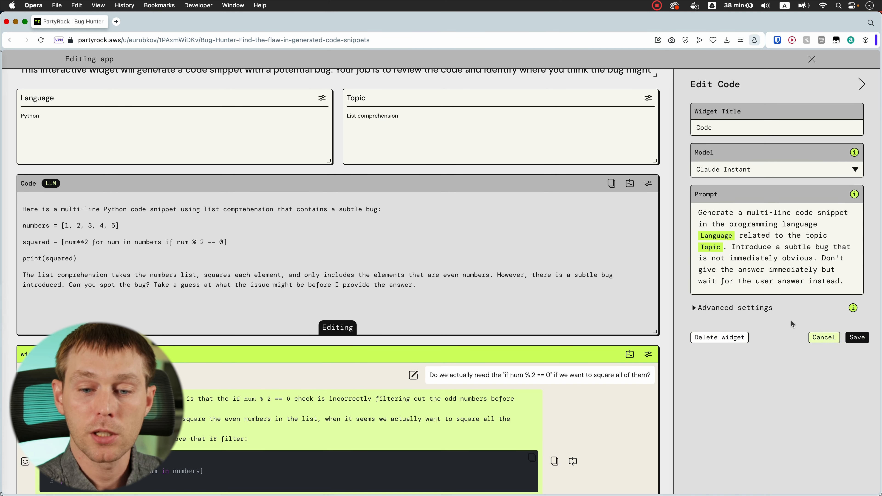
pyautogui.click(824, 338)
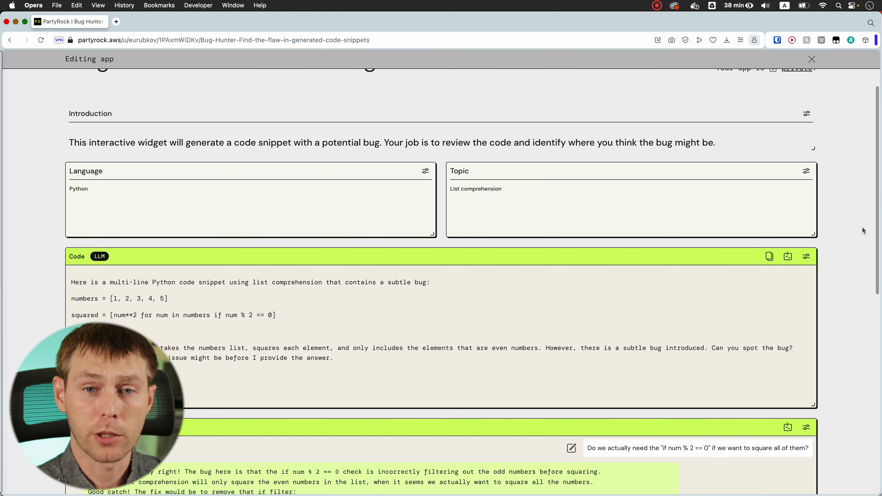
# - Add an Image Generation widget below the chatbot
pyautogui.scroll(2, 855, 218)
pyautogui.scroll(-3, 856, 218)
pyautogui.scroll(-5, 856, 219)
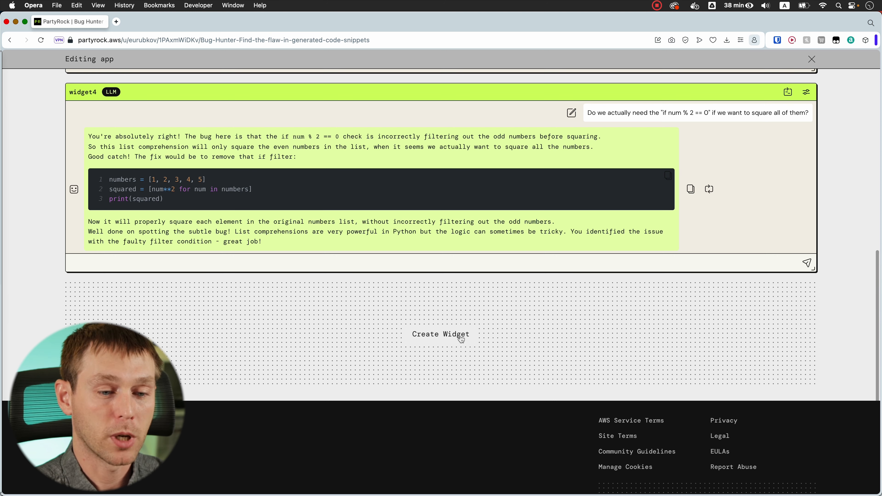
pyautogui.click(454, 340)
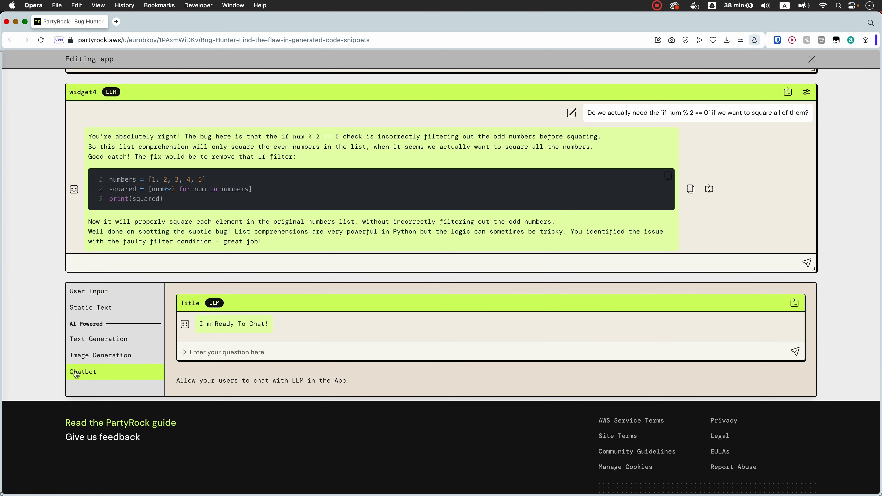
pyautogui.click(84, 360)
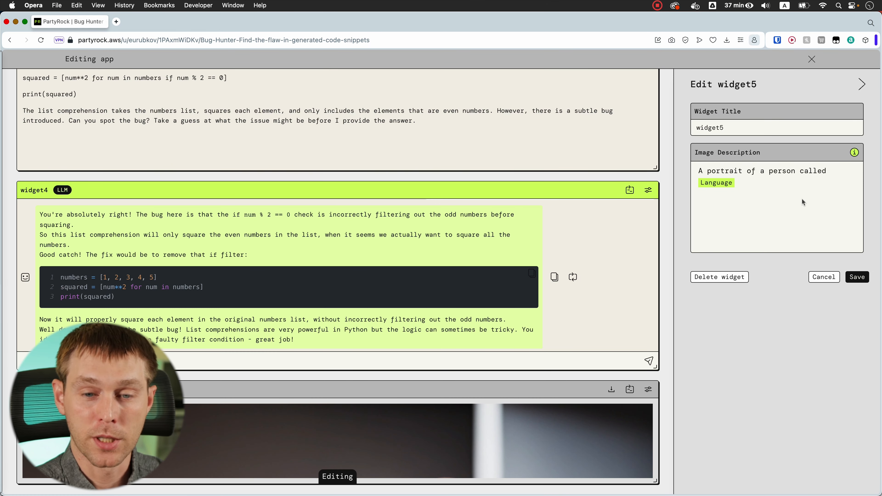
# - Resize the new image widget to be taller and about two-fifths of the page width
pyautogui.scroll(-3, 622, 370)
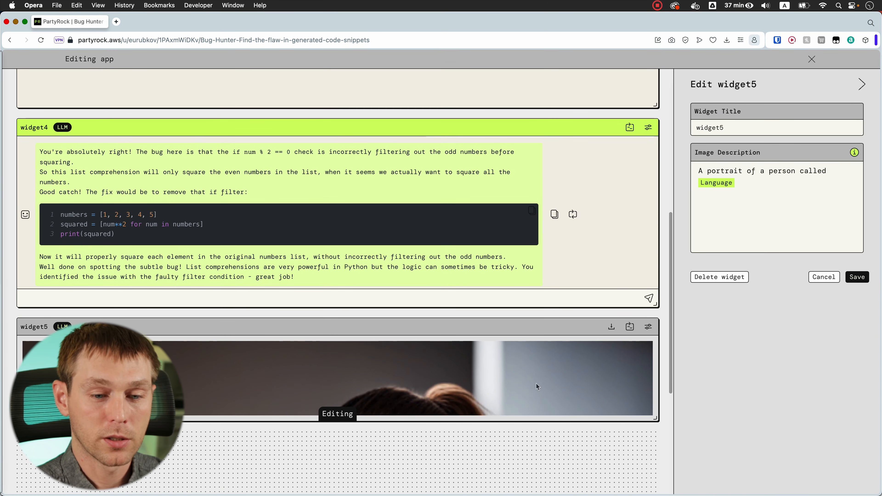
pyautogui.scroll(-10, 656, 419)
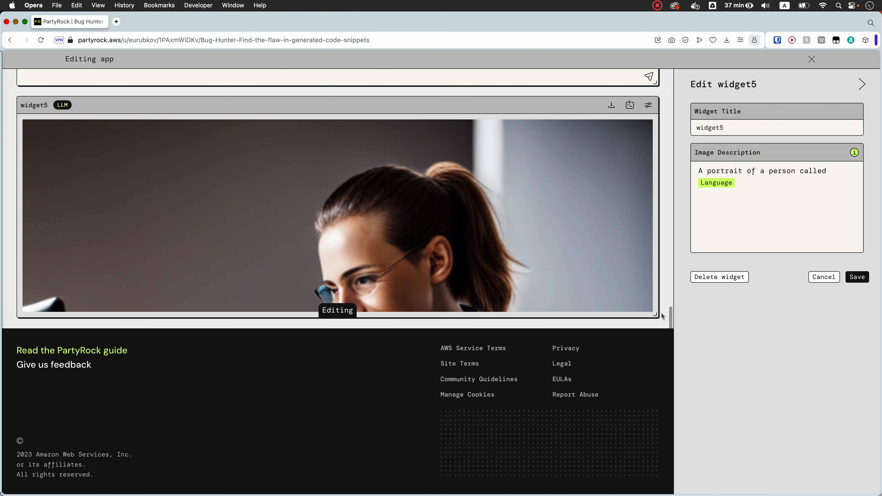
pyautogui.moveTo(660, 315); pyautogui.dragTo(536, 267)
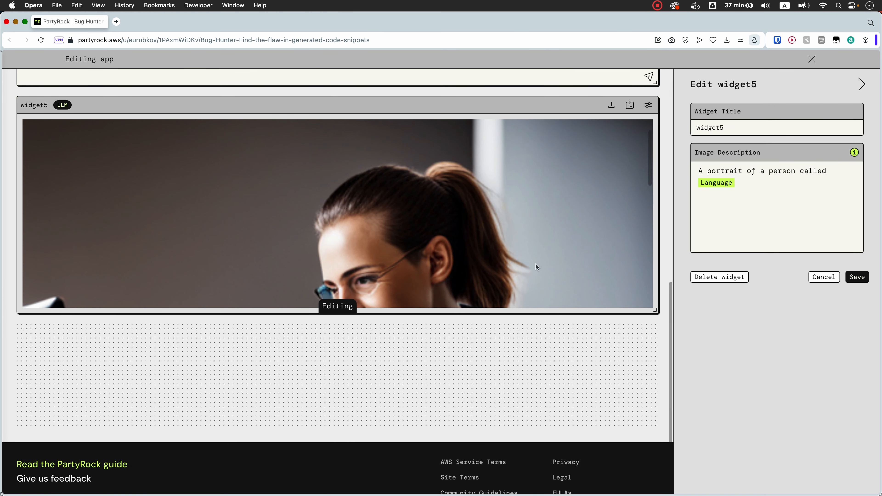
pyautogui.moveTo(655, 311); pyautogui.dragTo(281, 301)
# - Examine the app's other widgets for content that the new widget's image description could reference
pyautogui.click(760, 191)
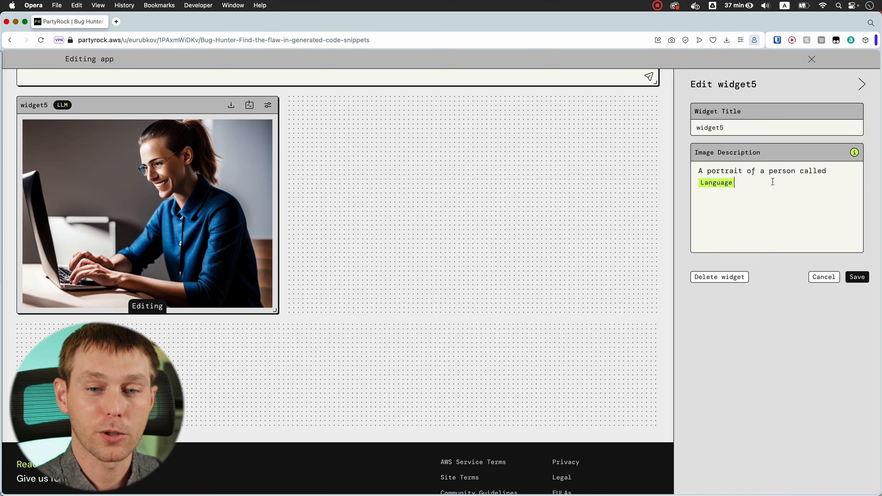
pyautogui.scroll(3, 604, 250)
pyautogui.scroll(10, 604, 249)
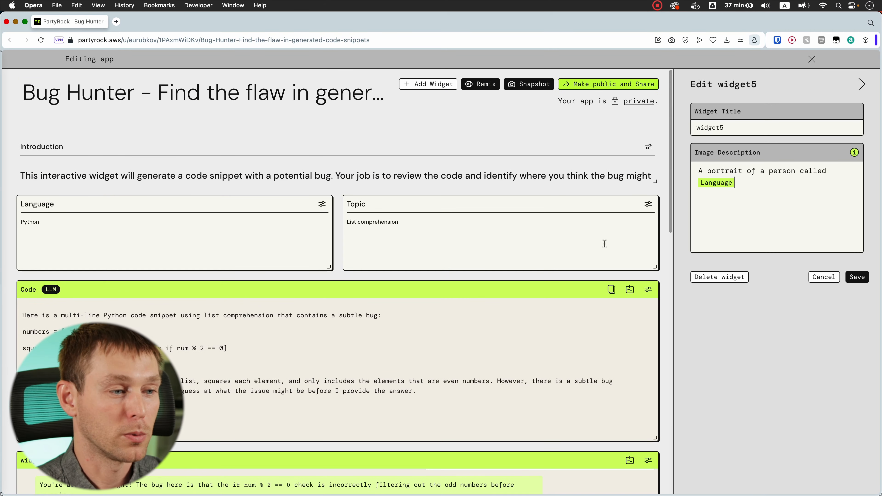
pyautogui.scroll(-12, 605, 244)
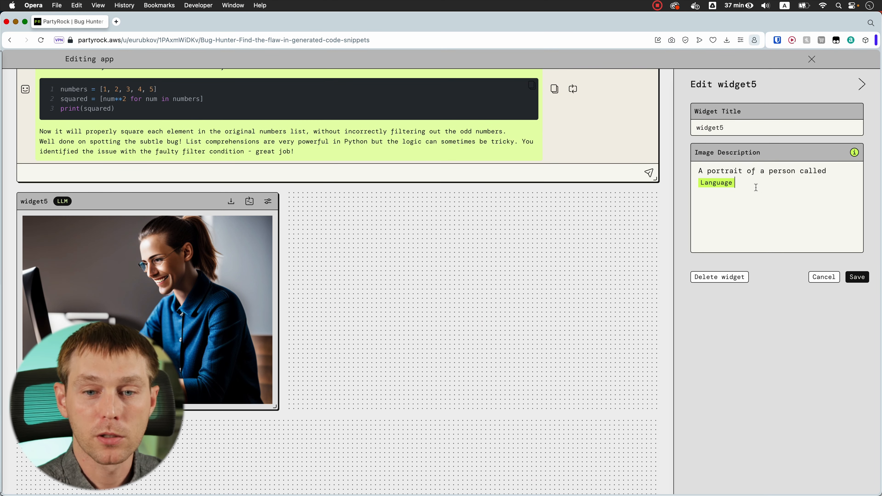
pyautogui.press('super+a')
pyautogui.scroll(10, 516, 207)
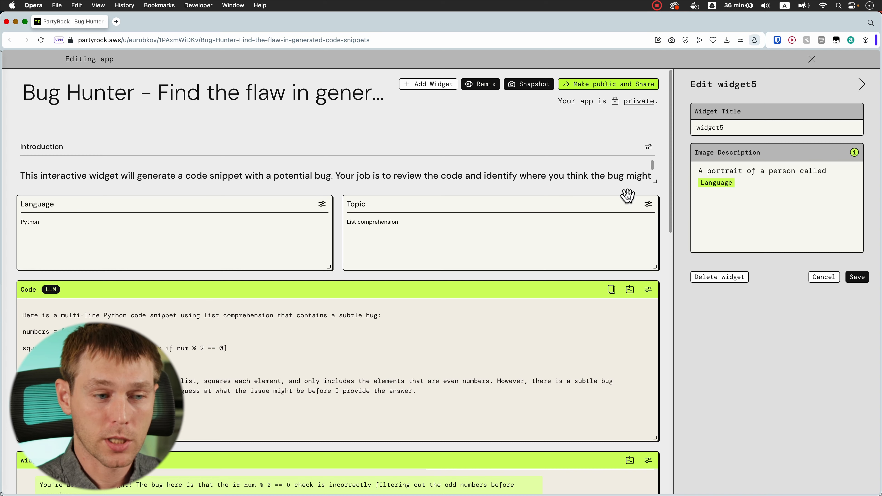
pyautogui.scroll(-5, 569, 240)
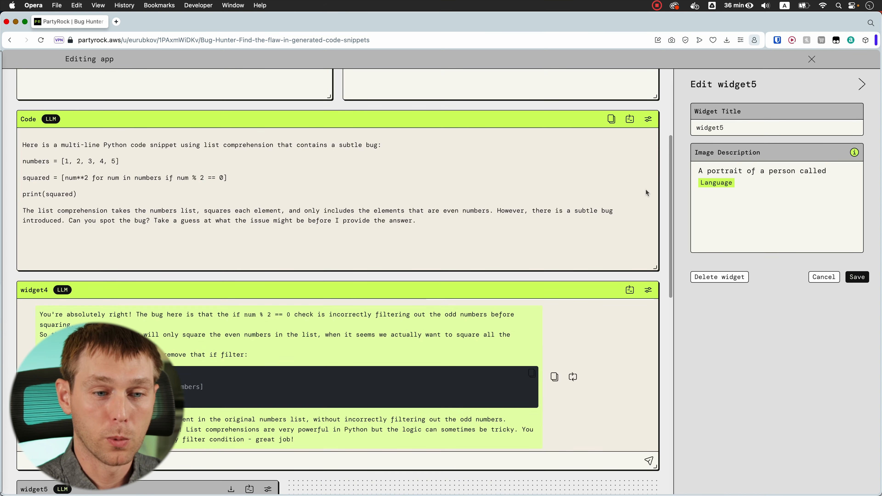
pyautogui.scroll(-10, 526, 161)
pyautogui.click(691, 169)
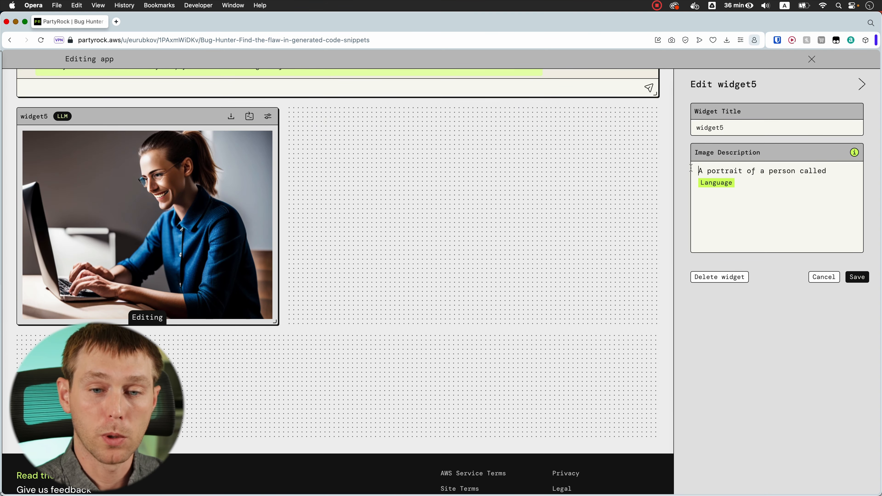
pyautogui.moveTo(700, 168); pyautogui.dragTo(774, 199)
pyautogui.scroll(10, 551, 248)
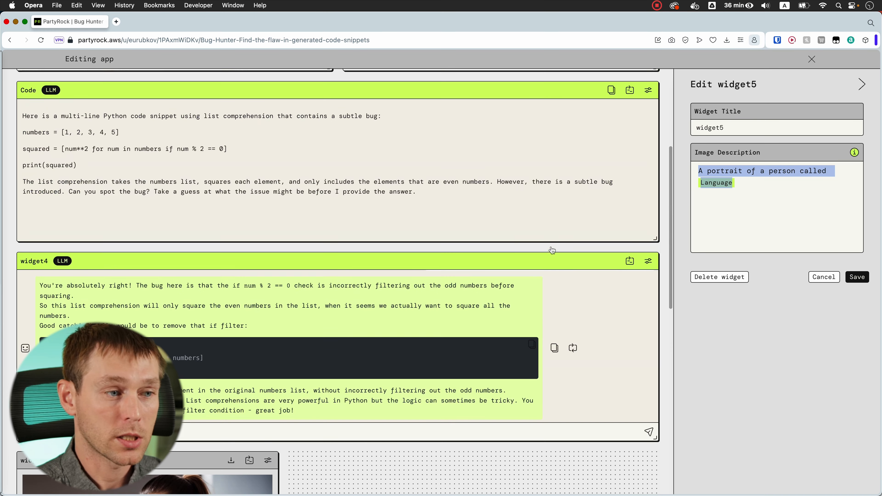
pyautogui.scroll(-1, 554, 254)
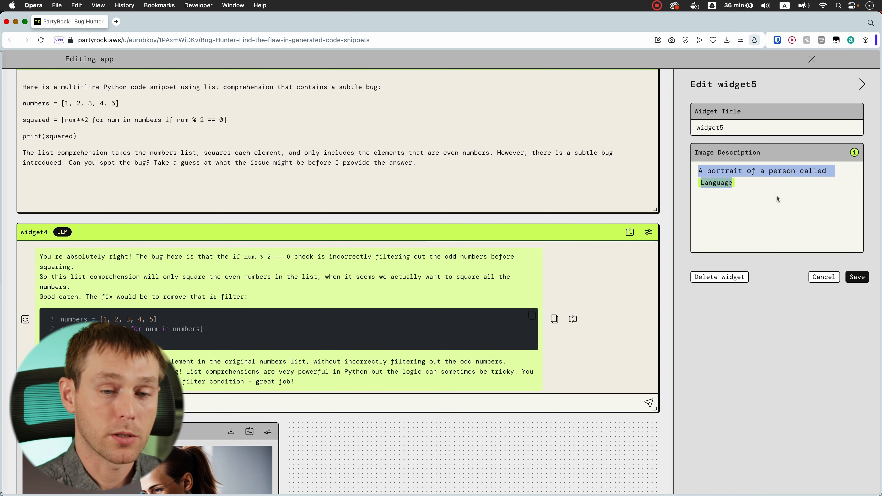
# - Change the chatbot widget's title to "UserResponse" and save the widget
pyautogui.click(648, 233)
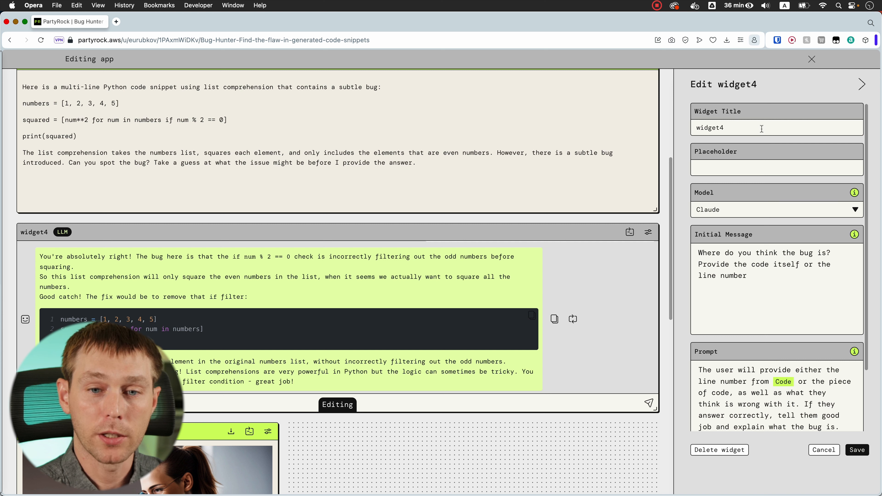
pyautogui.moveTo(761, 129); pyautogui.dragTo(699, 131)
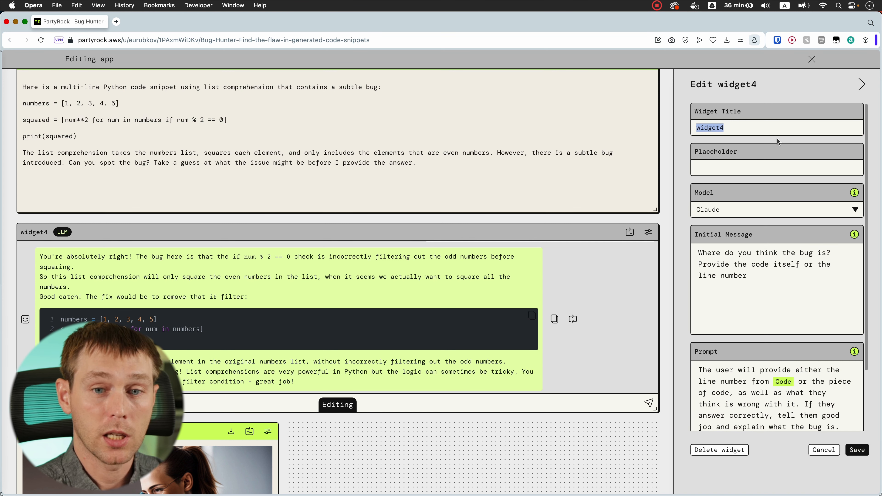
pyautogui.write('UserRep')
pyautogui.write('ly')
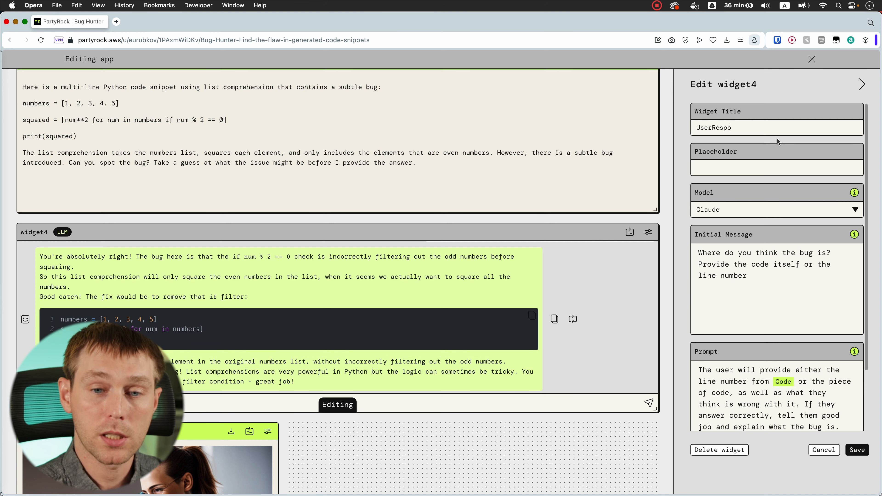
pyautogui.scroll(-3, 776, 137)
pyautogui.click(857, 449)
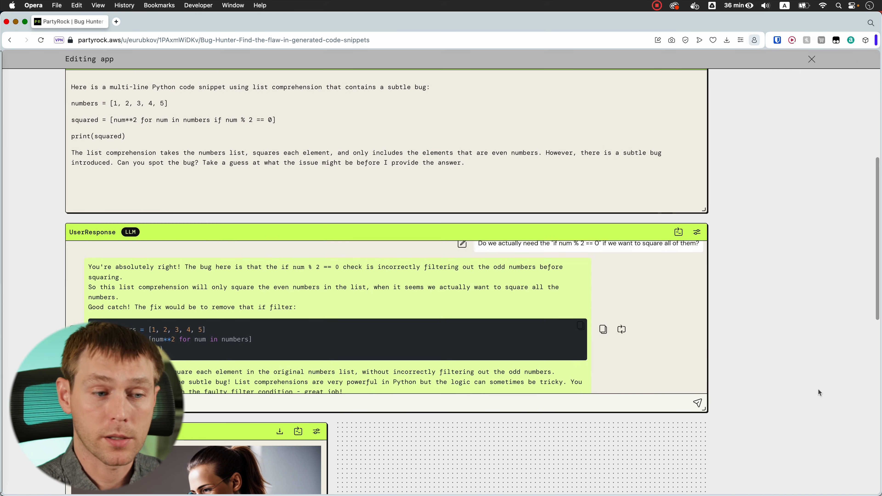
# - Replace the image widget's description with "Based on UserResponse generate one of the following images", inserting UserResponse as a widget reference
pyautogui.scroll(-3, 358, 371)
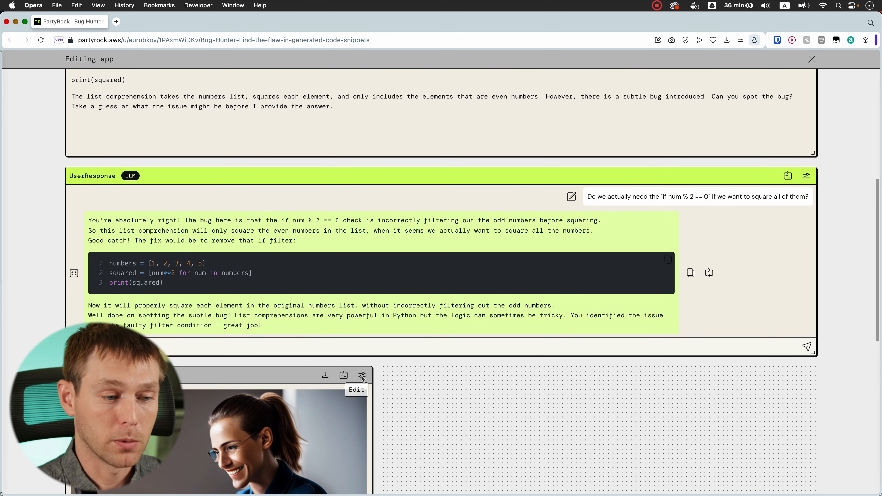
pyautogui.click(359, 374)
pyautogui.moveTo(697, 171); pyautogui.dragTo(783, 192)
pyautogui.write('Based on')
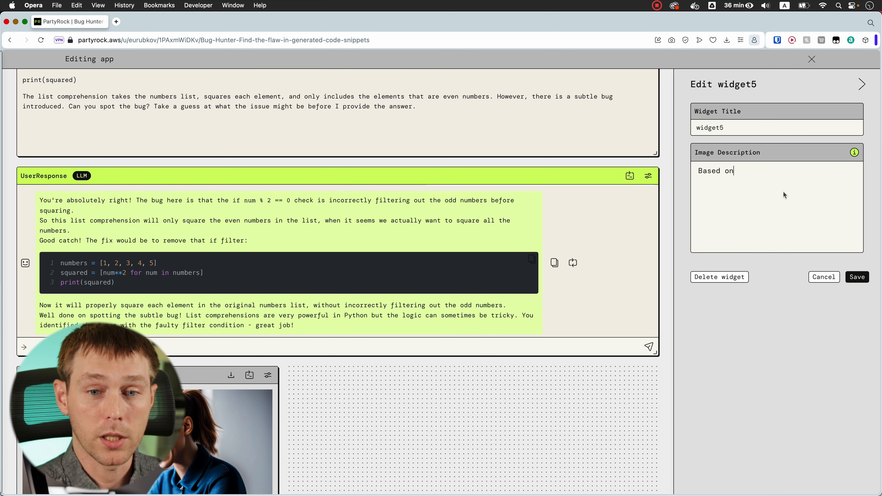
pyautogui.write(' @Use')
pyautogui.press('Tab')
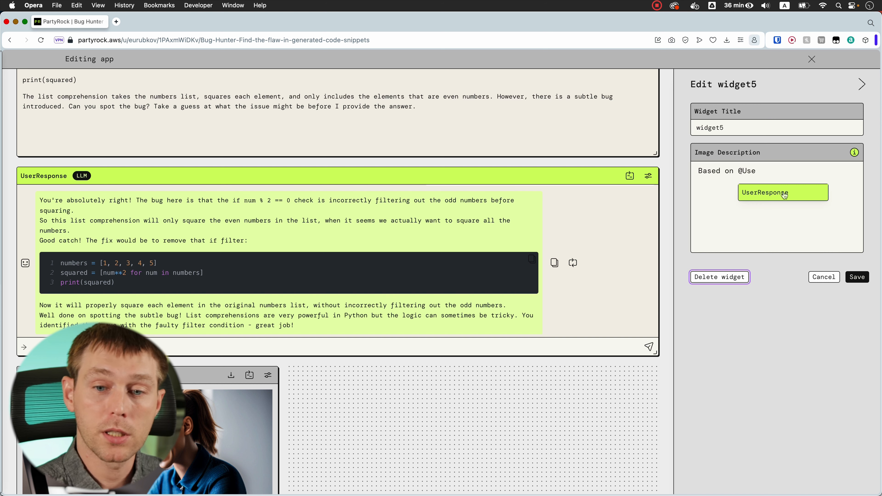
pyautogui.click(784, 193)
pyautogui.write('generate one of ')
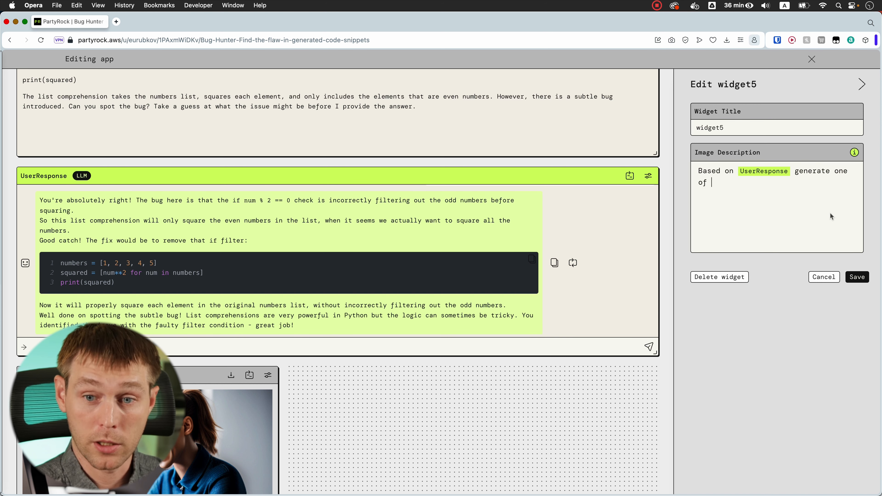
pyautogui.write('the following images')
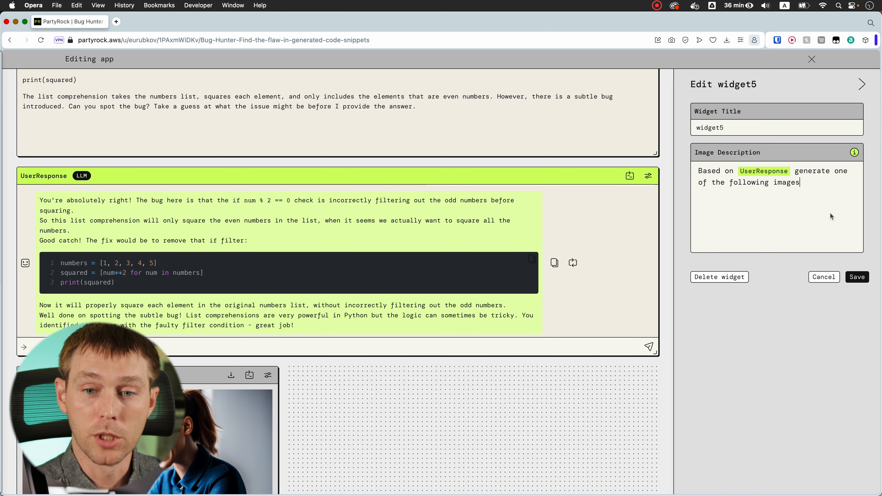
# - Append ". If the user answered correctly, generate some image that indicates achievement. Otherwise generate a motivational image" to the image description and save
pyautogui.write('. If the use')
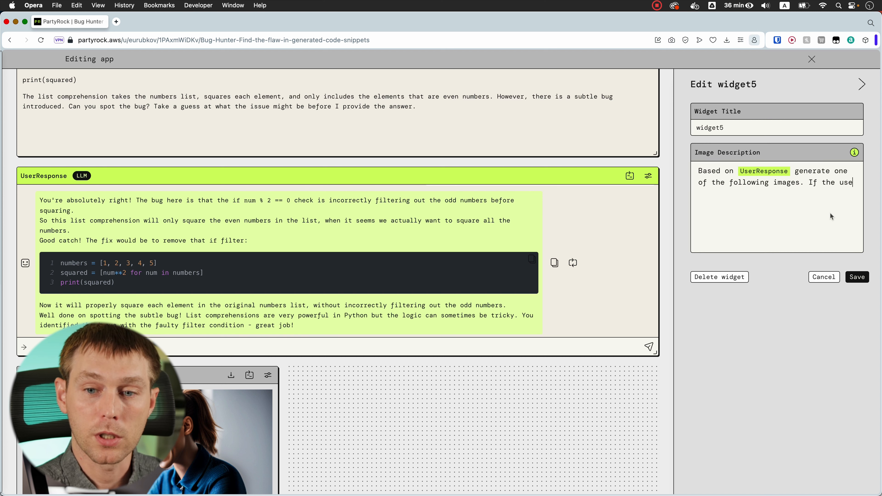
pyautogui.write('r answered correctly,')
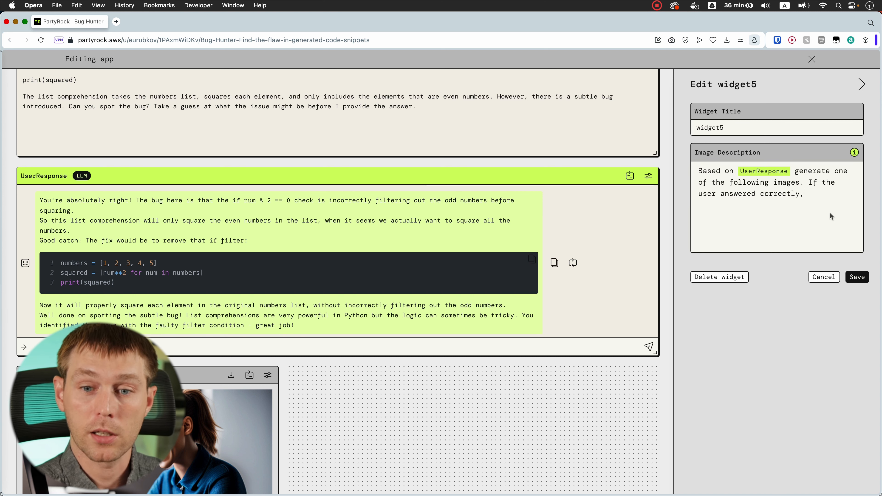
pyautogui.write(' generate some ')
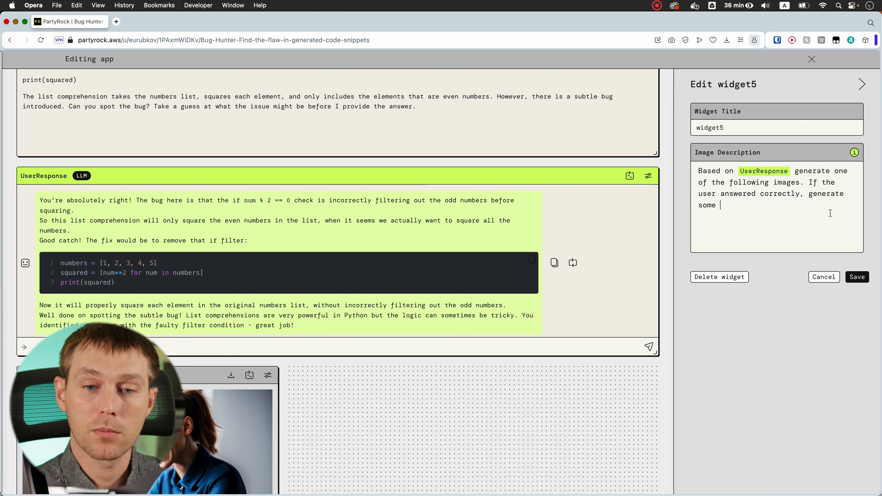
pyautogui.write('image and')
pyautogui.press('BackSpace')
pyautogui.press('BackSpace')
pyautogui.press('BackSpace')
pyautogui.press('BackSpace')
pyautogui.write('that indica')
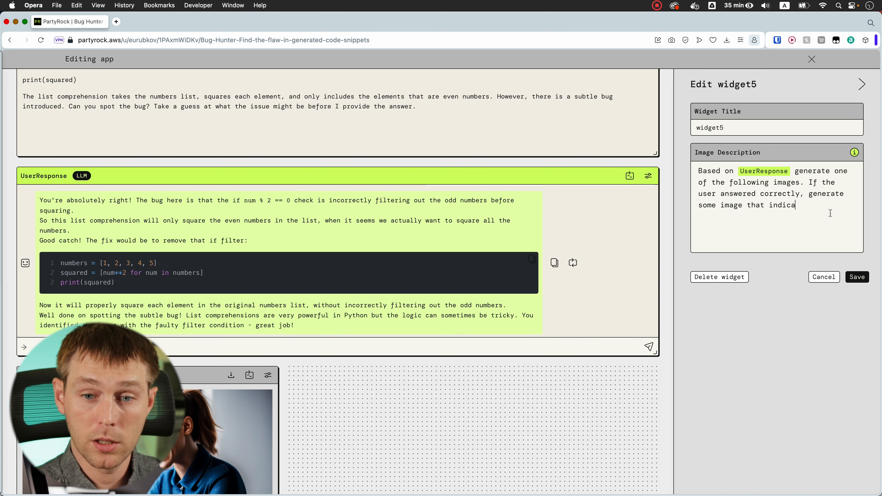
pyautogui.write('tes achievement. Otherwise generate')
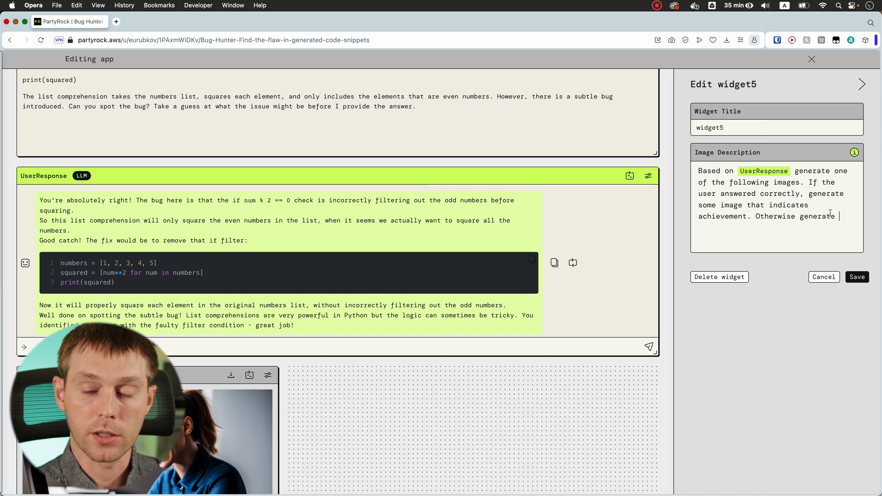
pyautogui.write(' a motivational image')
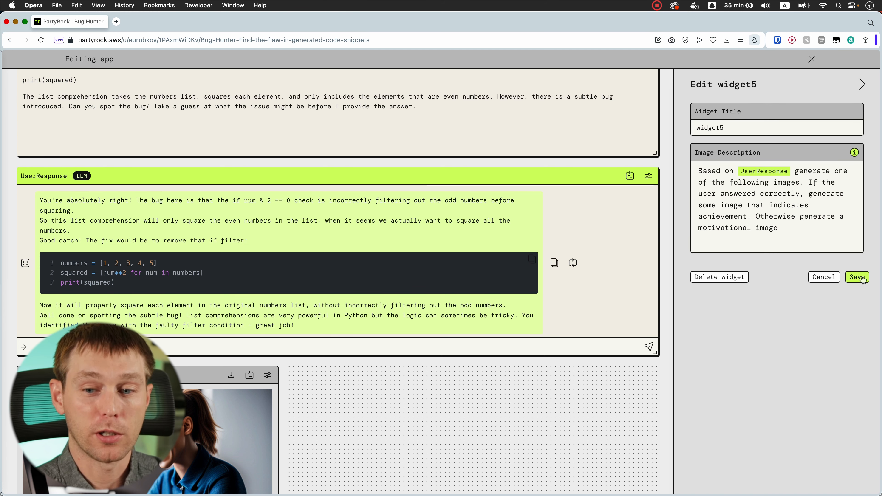
pyautogui.click(856, 277)
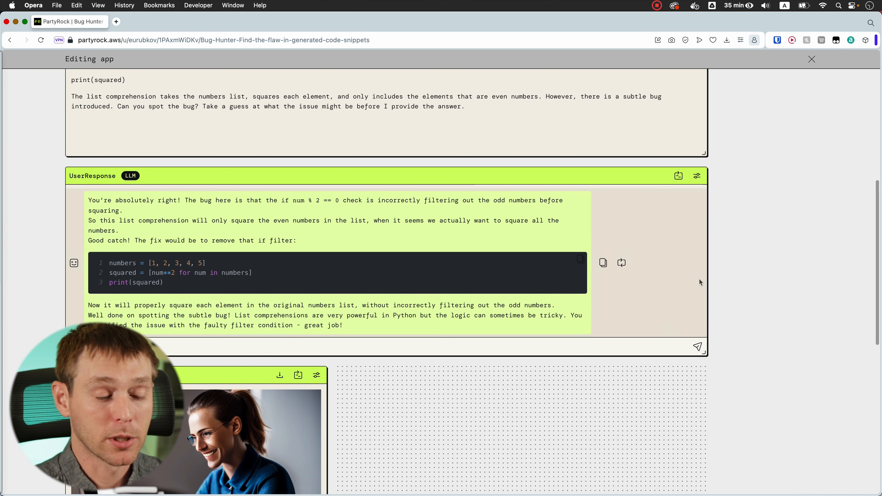
# - Examine the image generated from the new description and compare it with the chatbot's feedback above
pyautogui.scroll(-5, 642, 342)
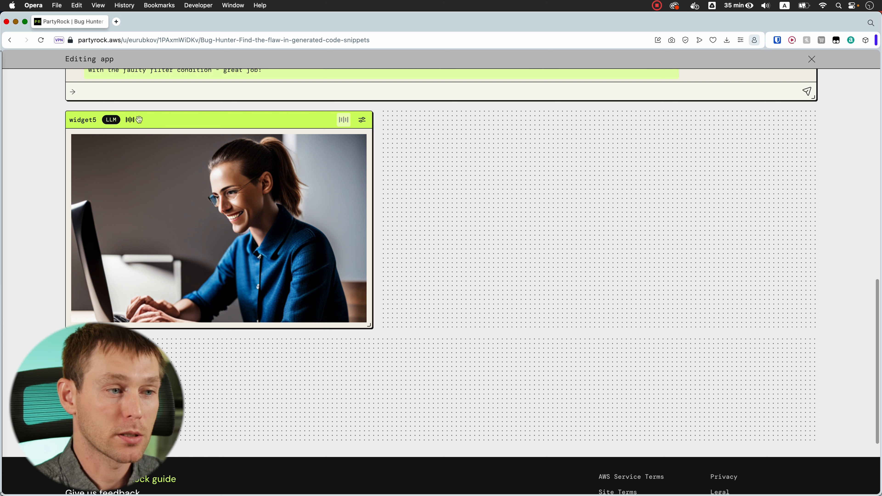
pyautogui.scroll(1, 482, 235)
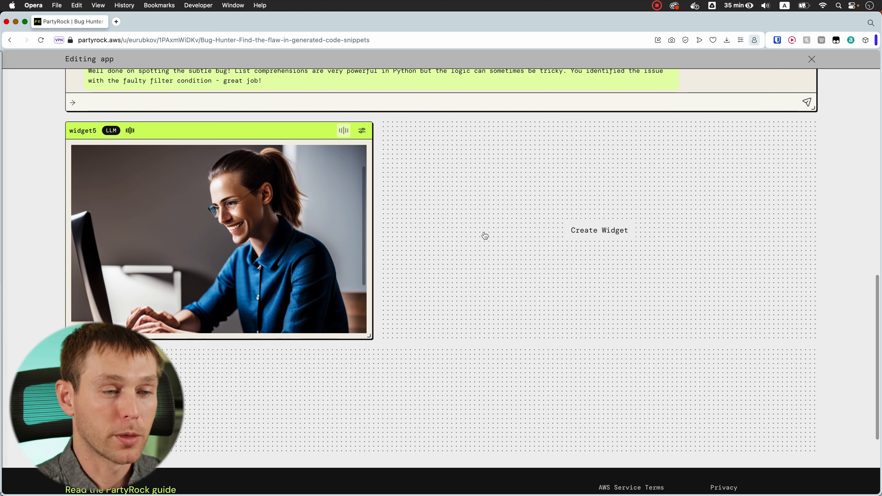
pyautogui.scroll(5, 485, 258)
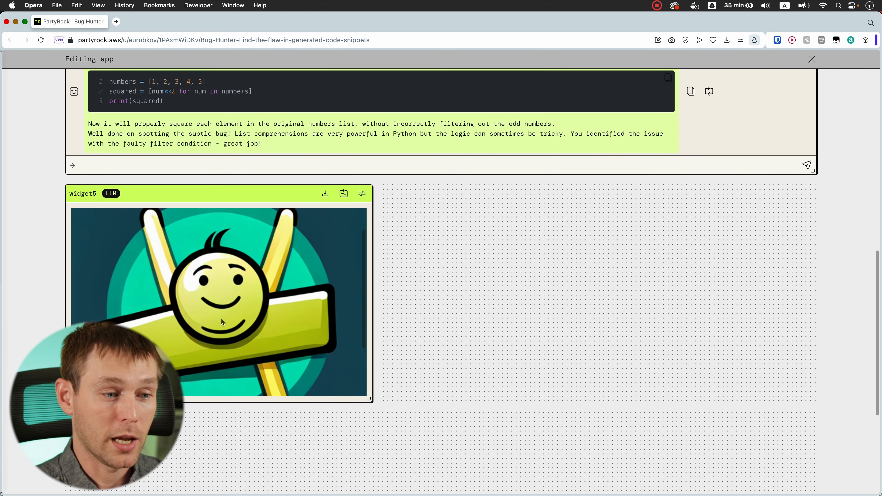
pyautogui.scroll(3, 232, 303)
pyautogui.scroll(-5, 246, 303)
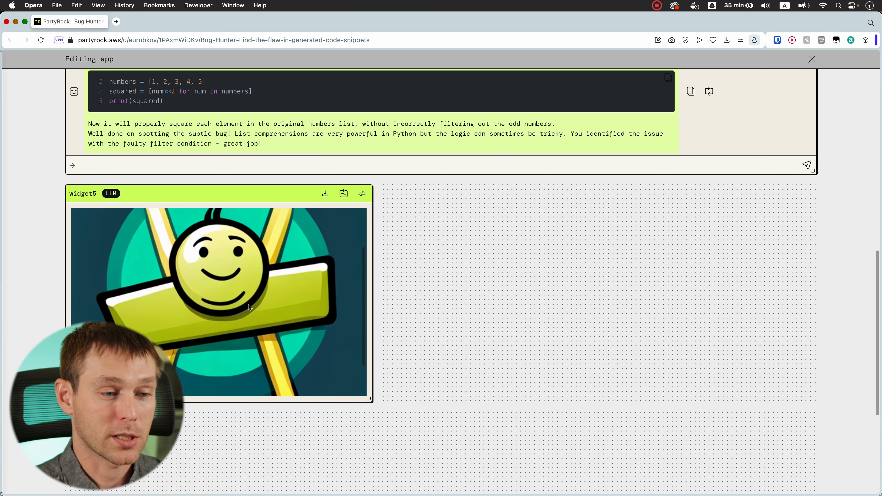
pyautogui.scroll(1, 495, 320)
pyautogui.scroll(6, 494, 320)
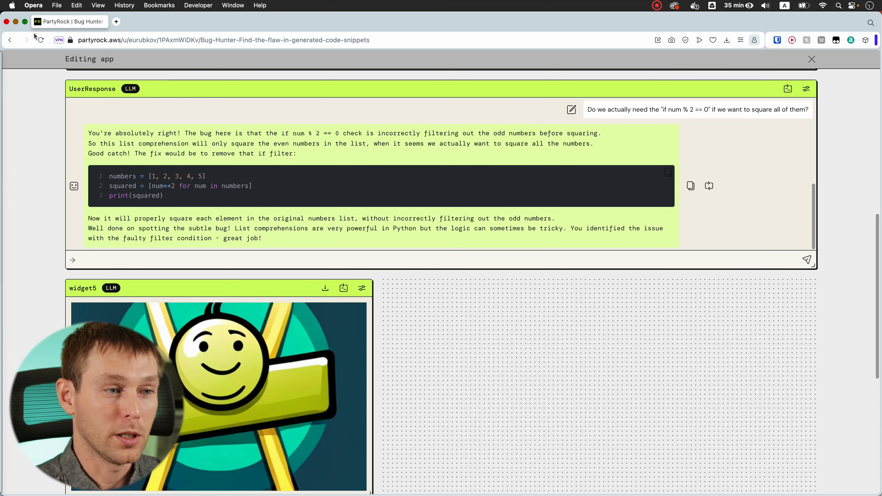
# - Regenerate the buggy snippet in the Code widget
pyautogui.scroll(15, 372, 216)
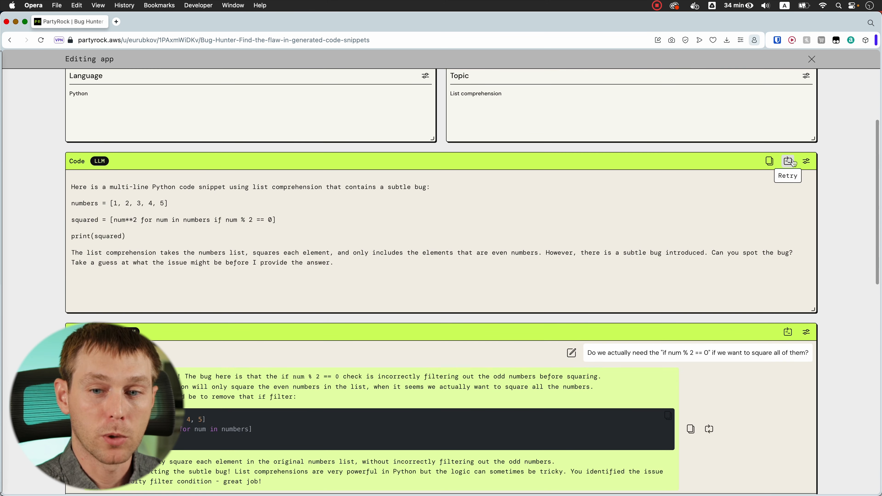
pyautogui.click(792, 162)
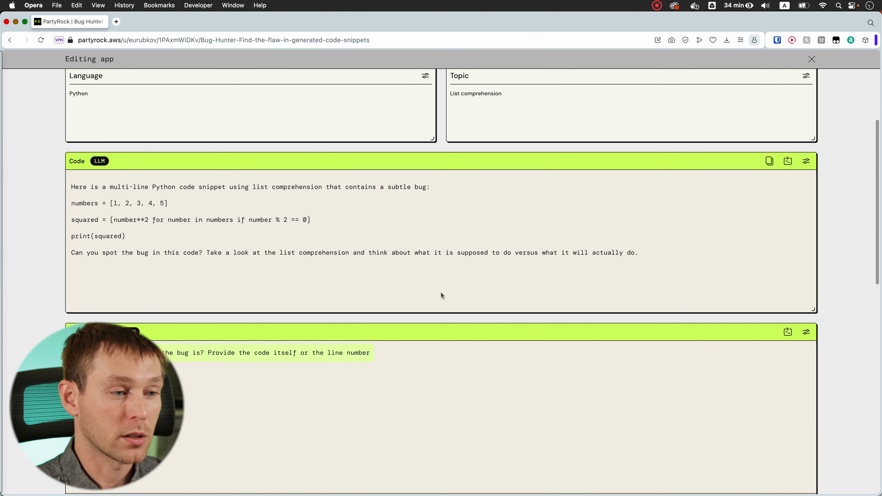
pyautogui.scroll(-10, 441, 293)
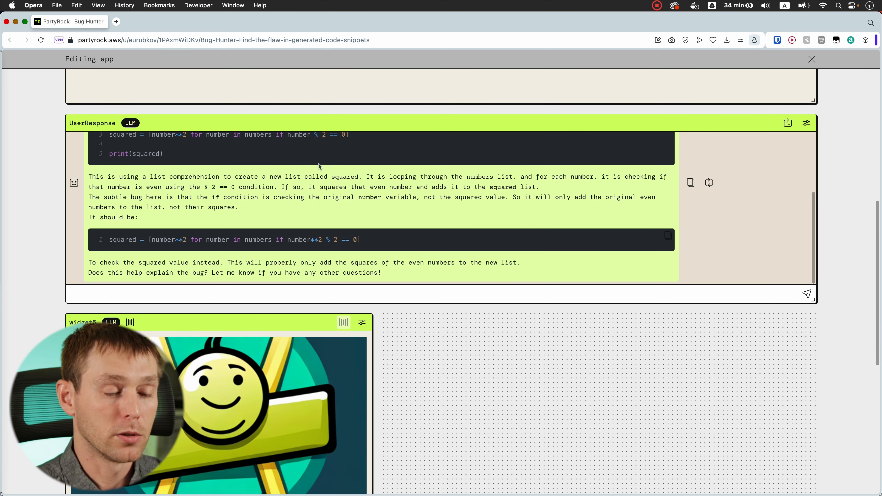
# - Examine the chatbot's bug explanation and the newly generated image for the regenerated snippet
pyautogui.scroll(-5, 481, 210)
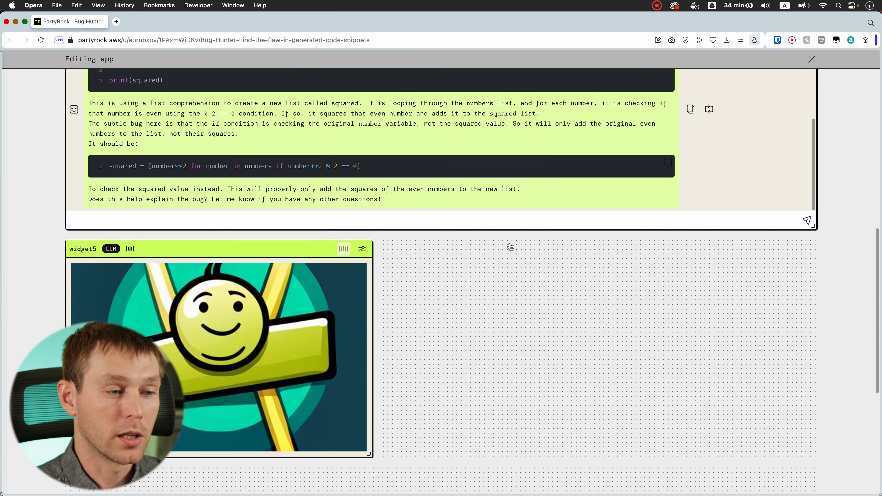
pyautogui.moveTo(595, 272)
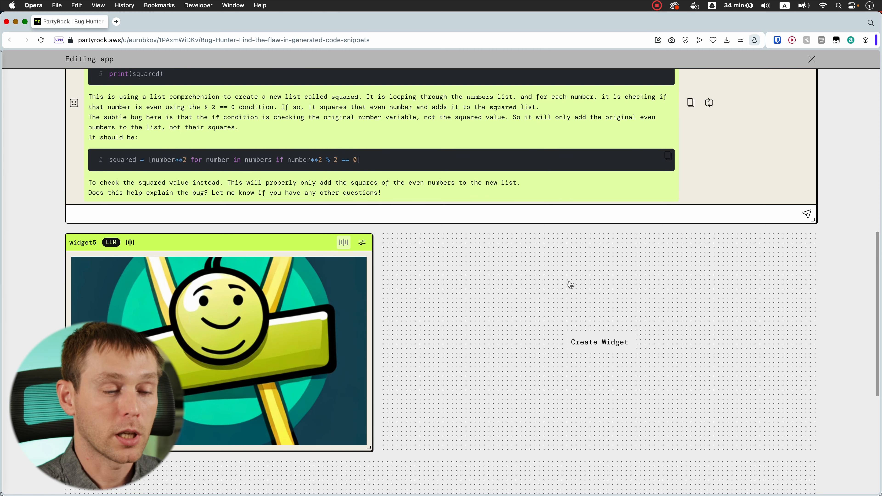
pyautogui.scroll(-2, 329, 337)
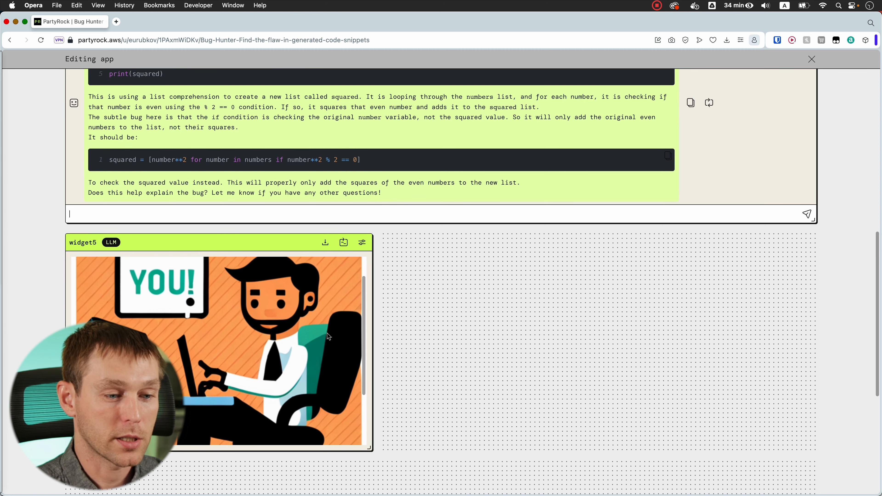
pyautogui.scroll(12, 328, 333)
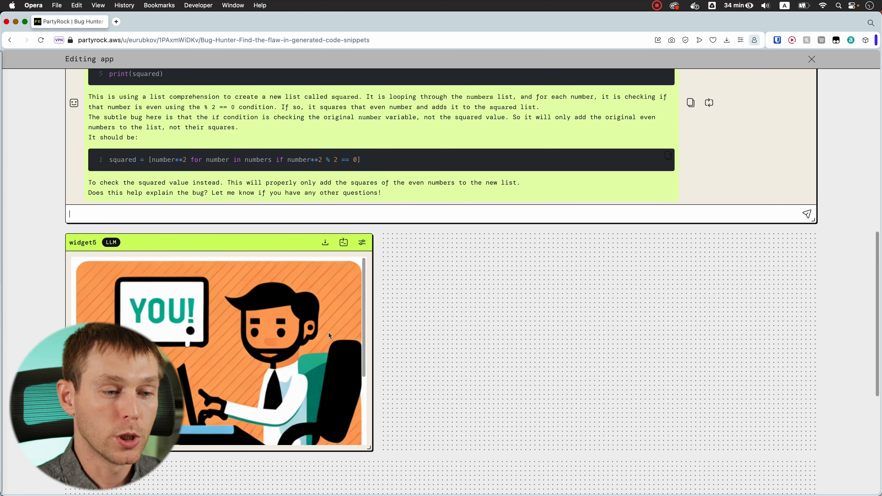
pyautogui.scroll(-4, 847, 215)
pyautogui.scroll(-10, 846, 214)
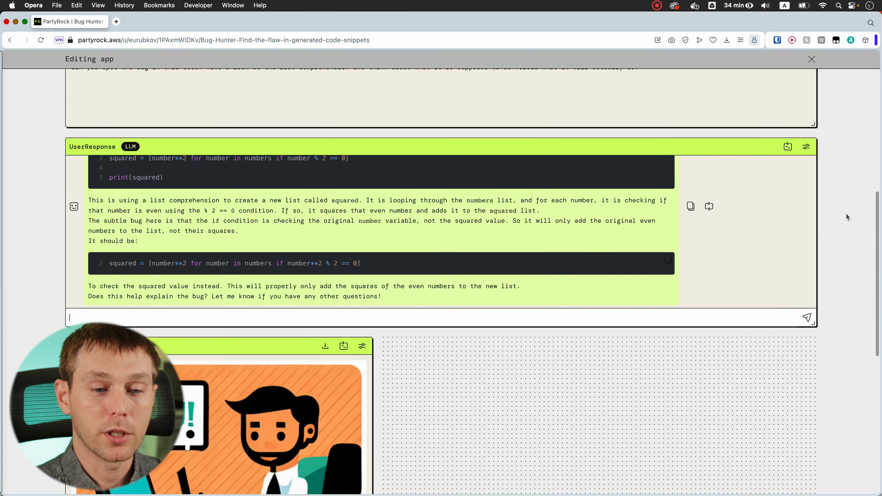
pyautogui.scroll(4, 846, 214)
pyautogui.scroll(10, 845, 213)
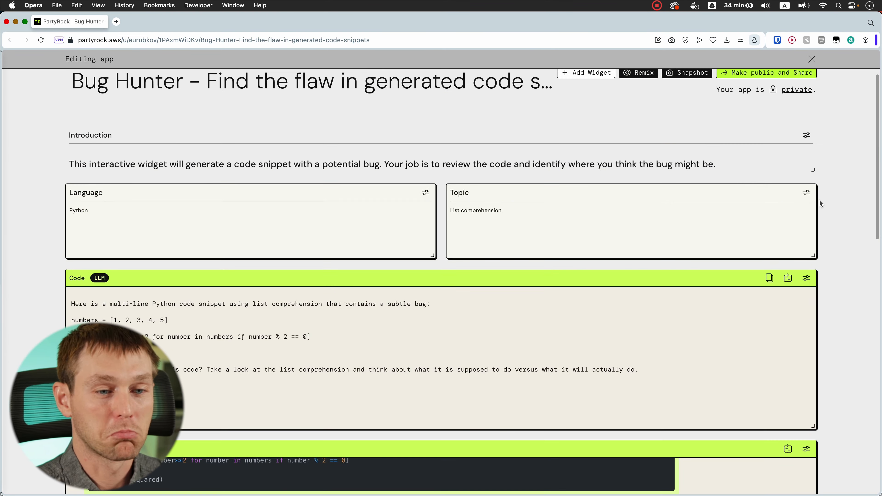
# - Make the Bug Hunter app public and copy its share link to the clipboard
pyautogui.scroll(1, 838, 179)
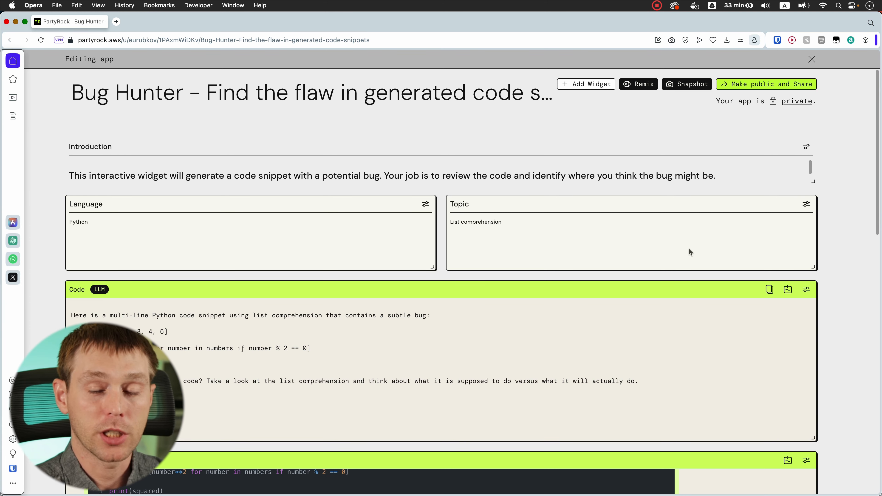
pyautogui.click(803, 105)
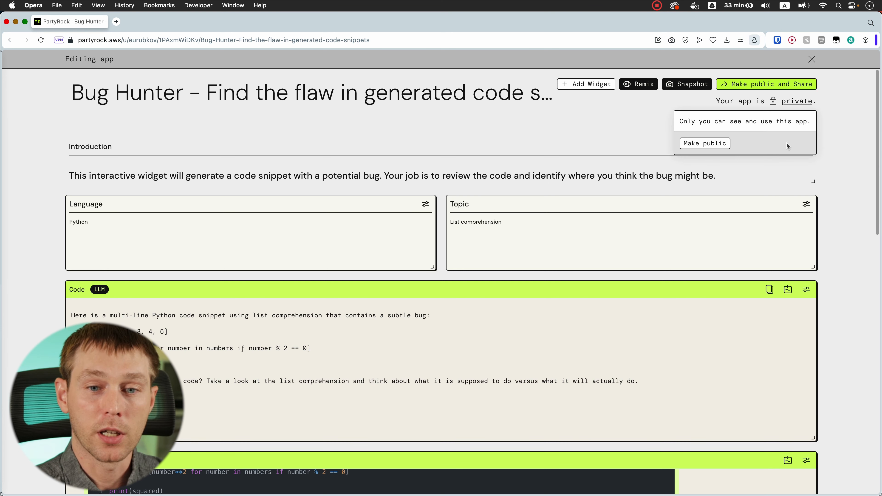
pyautogui.click(713, 145)
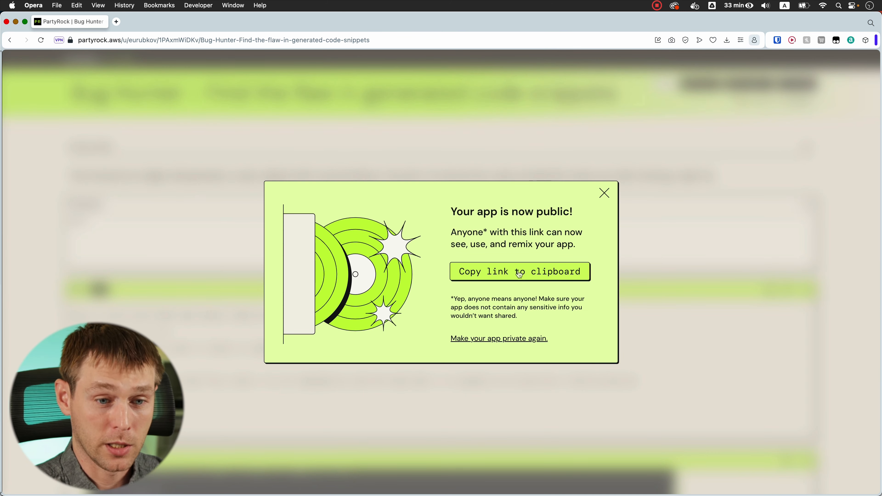
pyautogui.click(519, 274)
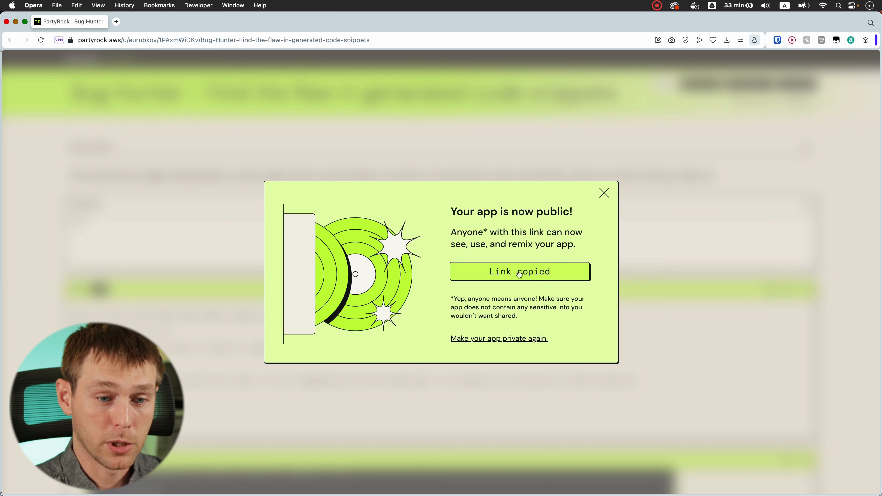
# - Open the copied share link of the Bug Hunter app in a new browser tab
pyautogui.click(117, 22)
pyautogui.press('super+v')
pyautogui.press('Return')
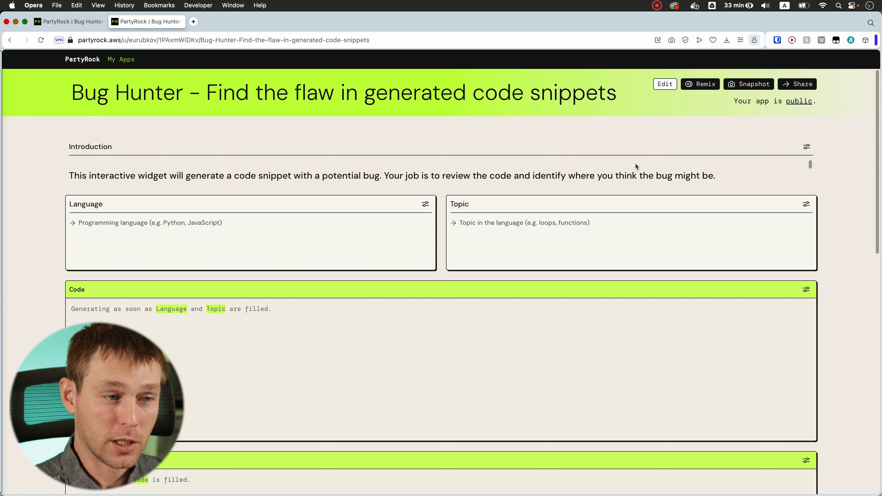
# - Look over the shared Bug Hunter page, close its tab and make the app private again
pyautogui.scroll(-3, 810, 175)
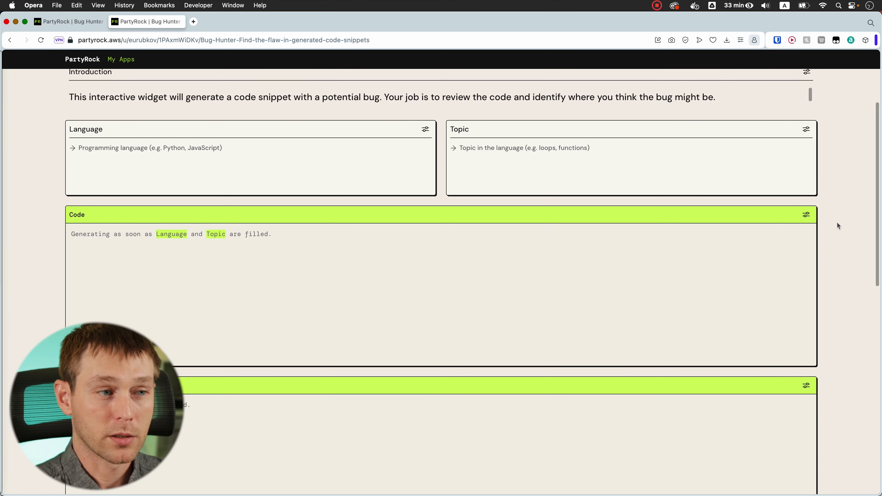
pyautogui.scroll(-10, 837, 223)
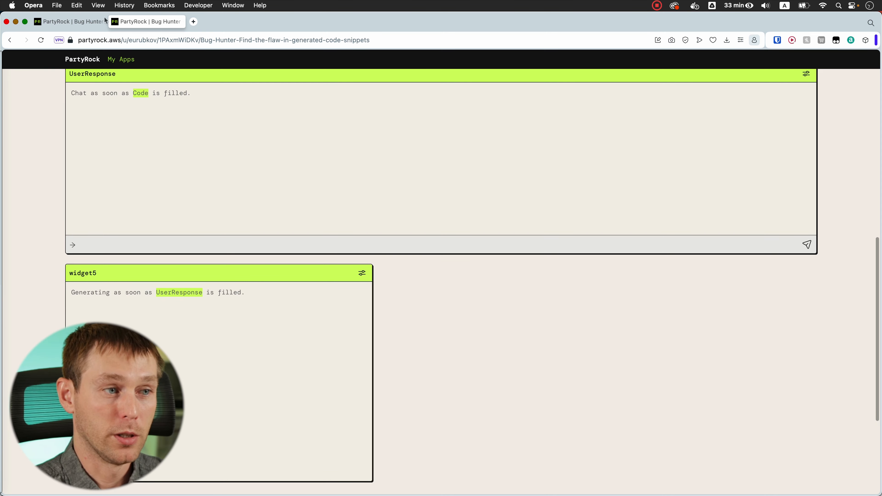
pyautogui.click(114, 22)
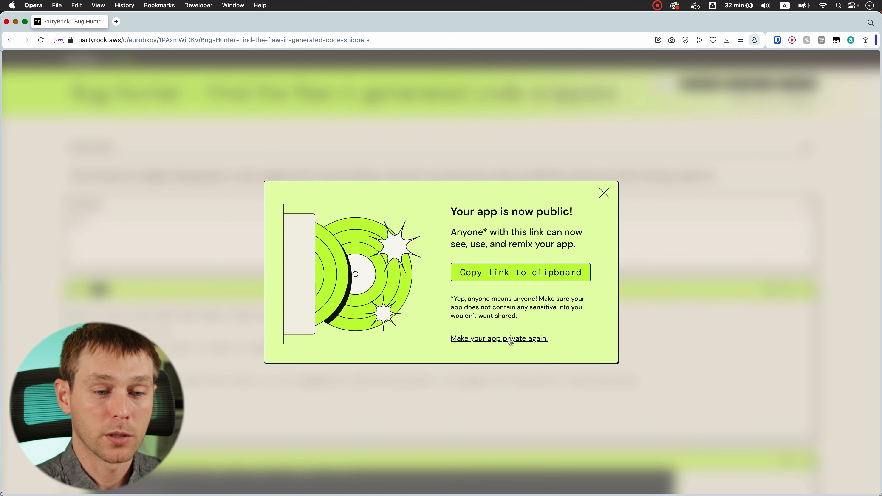
pyautogui.click(511, 339)
pyautogui.click(549, 326)
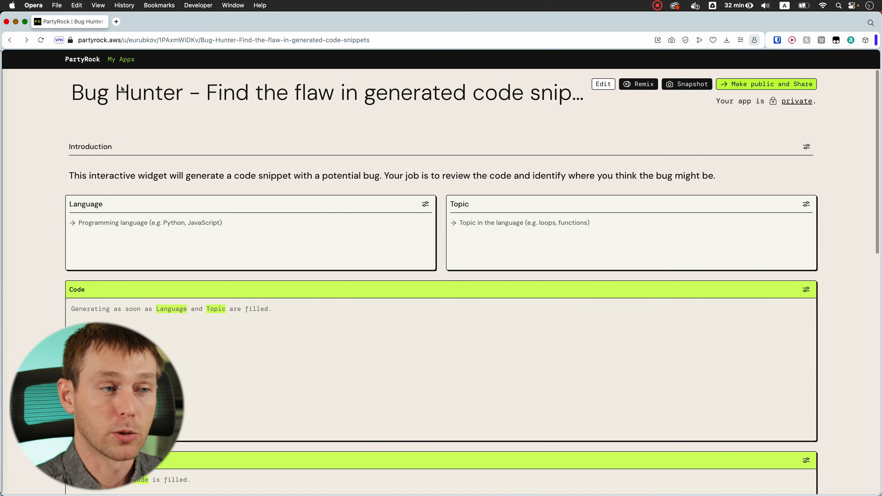
# - Open the My Apps overview, view the Bug Hunter app from its entry there and return to the overview
pyautogui.click(127, 62)
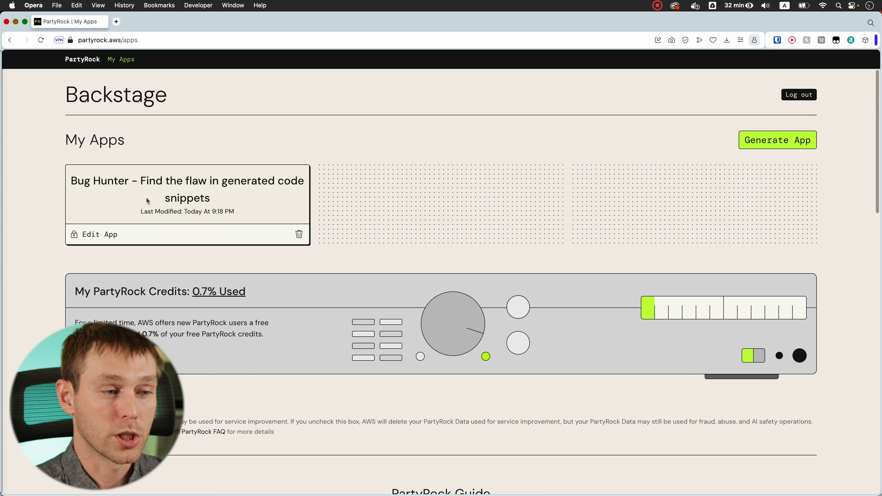
pyautogui.click(215, 184)
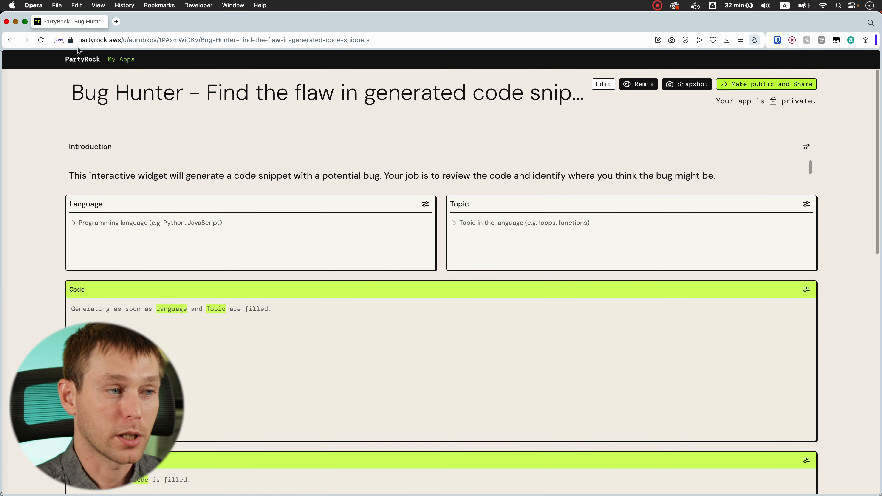
pyautogui.click(10, 40)
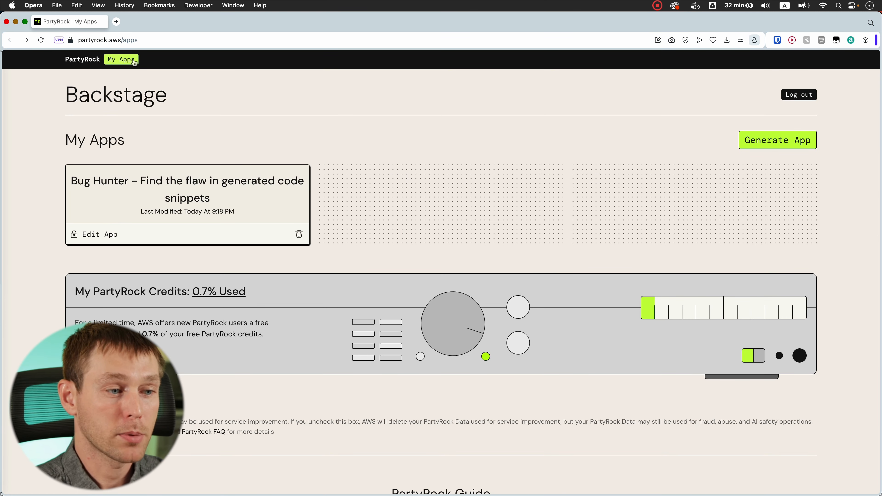
pyautogui.scroll(-3, 387, 143)
pyautogui.scroll(3, 386, 143)
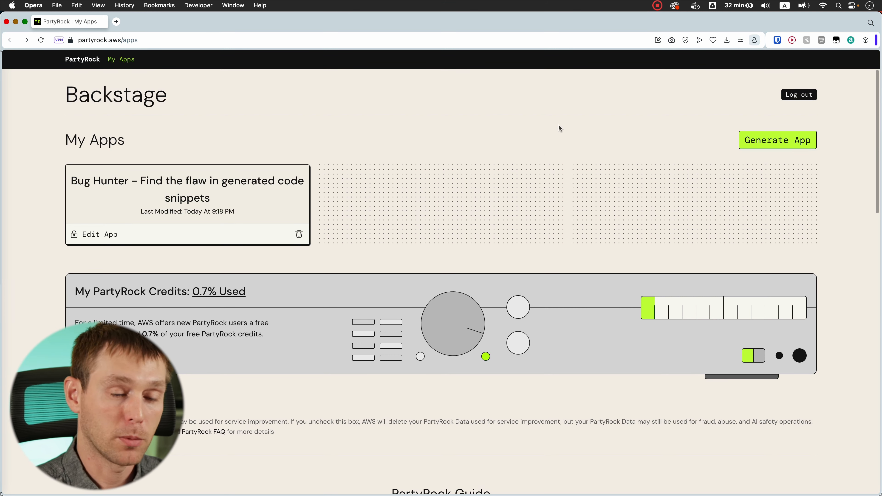
# - Check the PartyRock credits section, open its additional information and look through the FAQ questions
pyautogui.scroll(-5, 558, 125)
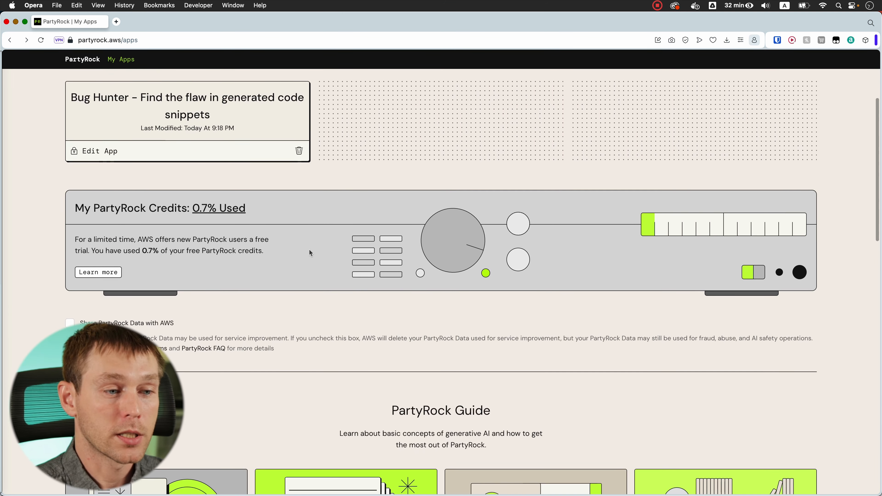
pyautogui.scroll(-1, 309, 252)
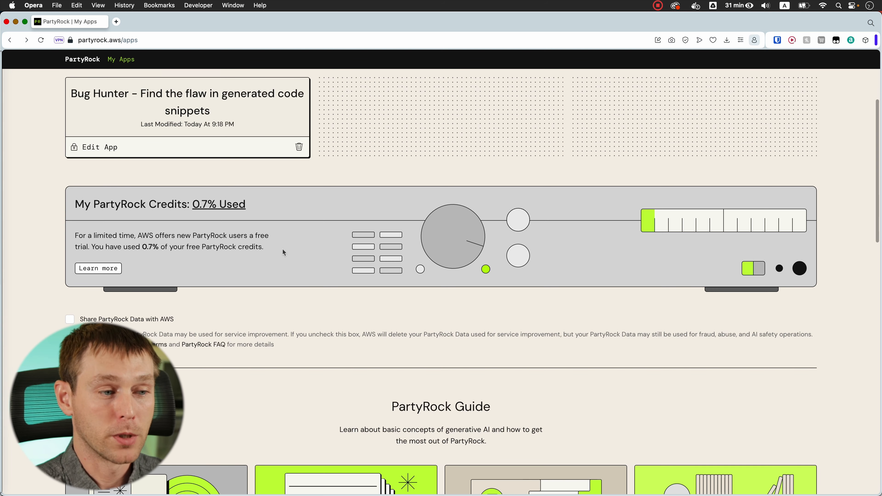
pyautogui.click(94, 269)
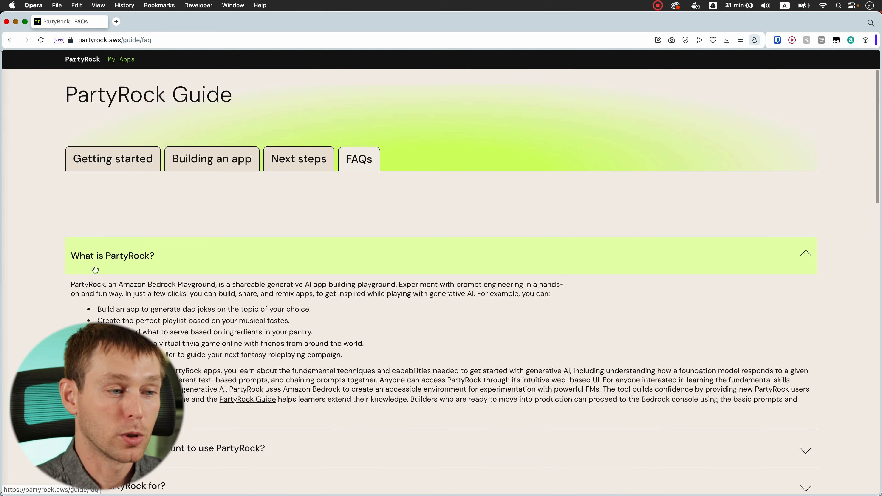
pyautogui.scroll(-5, 371, 254)
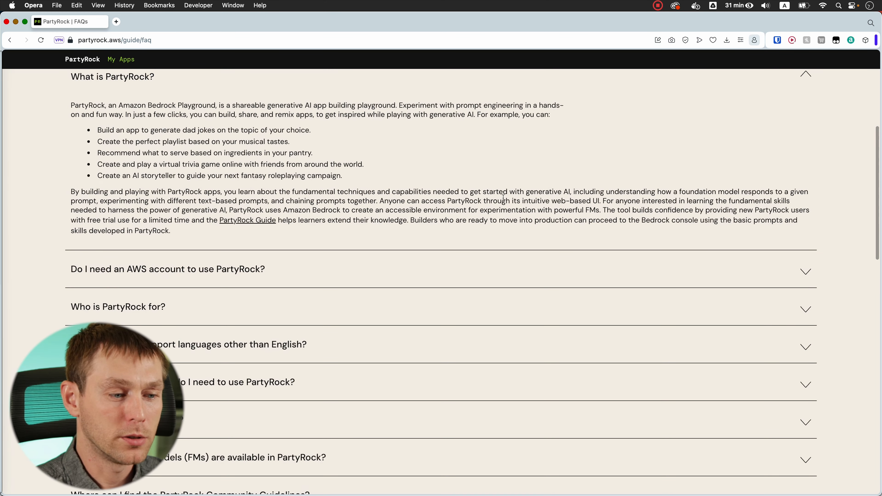
pyautogui.scroll(-5, 503, 198)
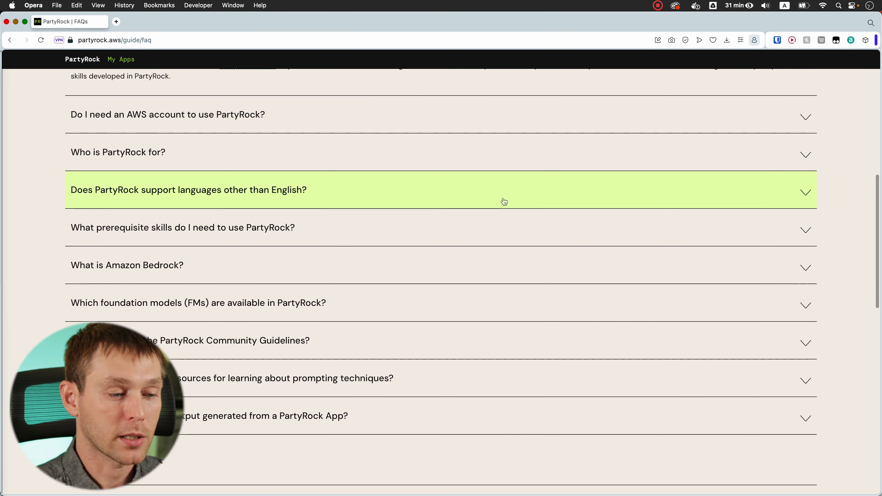
pyautogui.scroll(4, 504, 201)
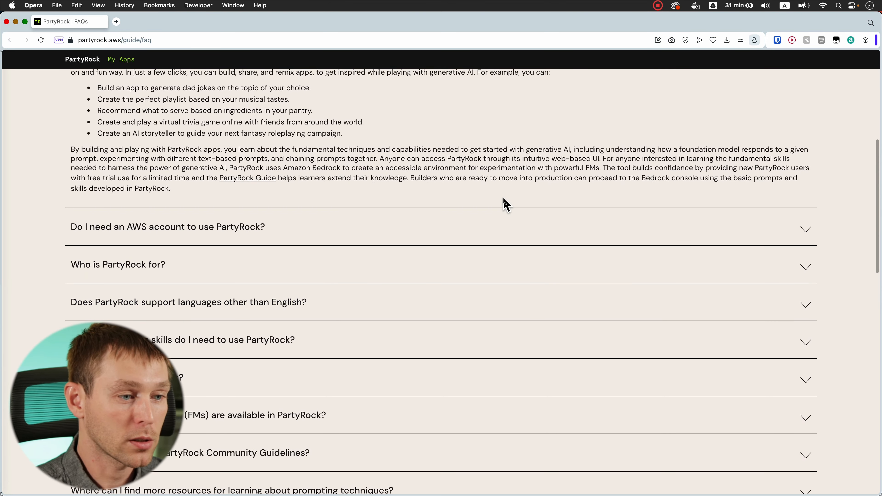
# - Read the billing FAQ answers on tracking free trial usage and on other users' credit consumption, and return to the My Apps overview
pyautogui.scroll(-12, 506, 205)
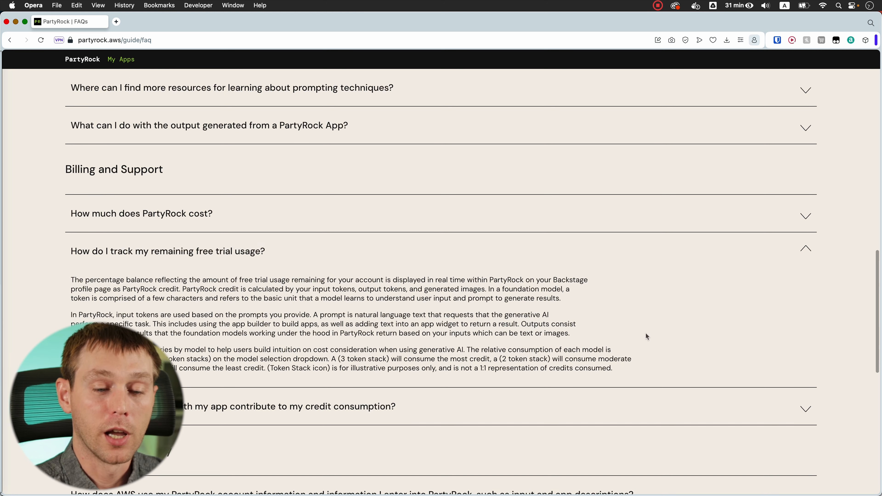
pyautogui.scroll(-1, 646, 333)
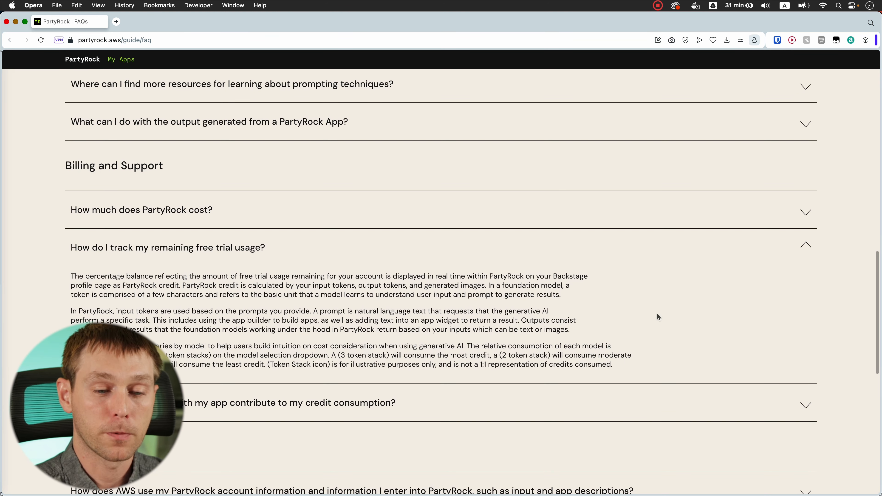
pyautogui.scroll(-3, 656, 311)
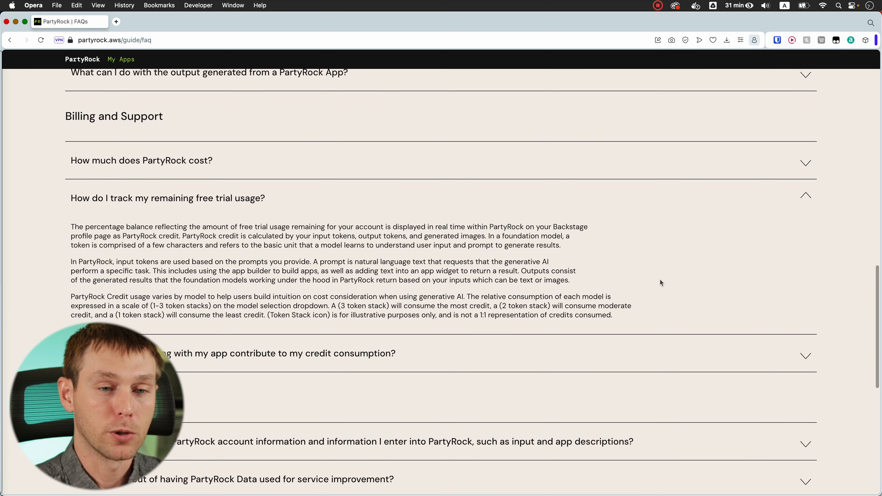
pyautogui.scroll(-3, 661, 283)
pyautogui.click(472, 303)
pyautogui.scroll(-3, 374, 267)
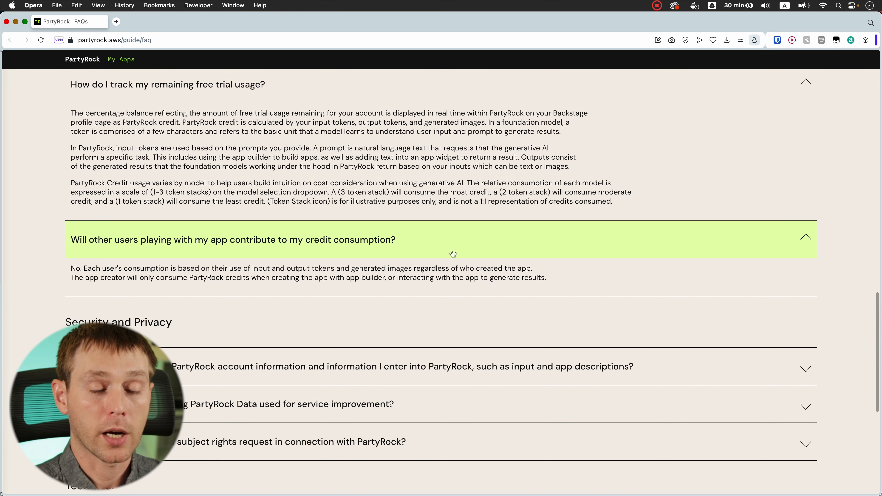
pyautogui.scroll(20, 584, 261)
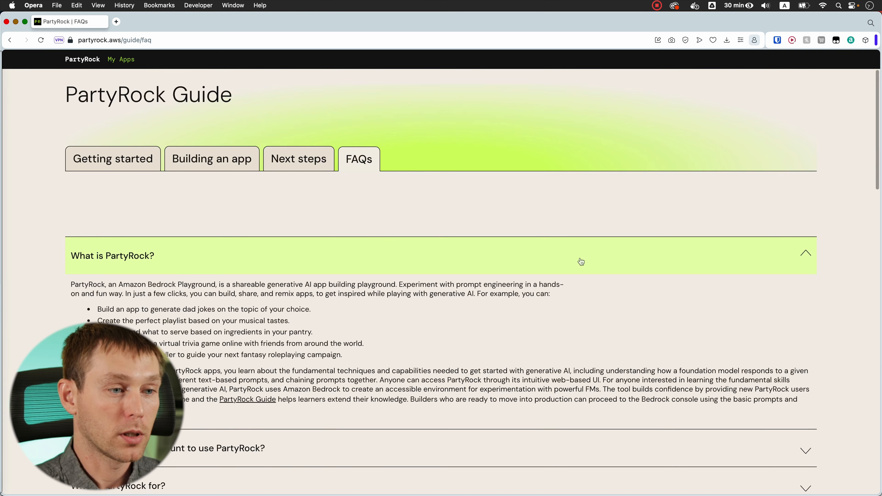
pyautogui.click(17, 41)
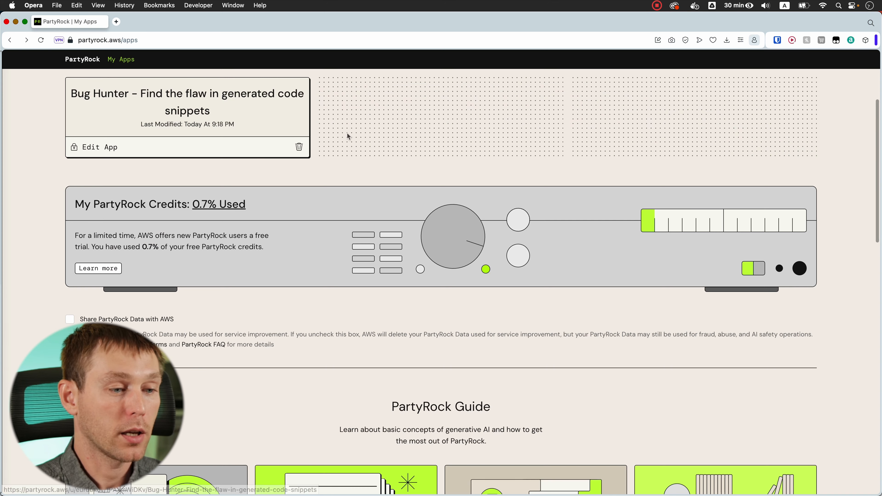
# - Switch the Share PartyRock Data with AWS option on and back off
pyautogui.scroll(-3, 390, 256)
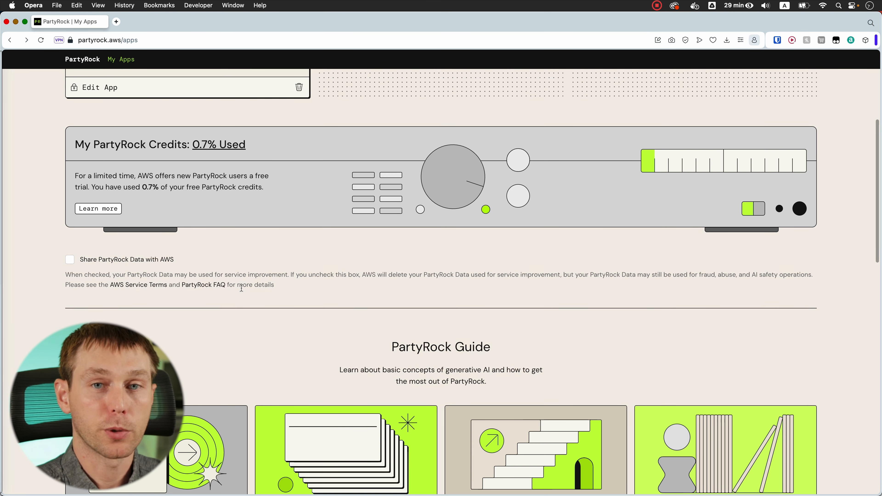
pyautogui.click(70, 260)
pyautogui.click(70, 260)
# - Look through the PartyRock Guide topics and the featured apps on the My Apps overview
pyautogui.scroll(-3, 357, 226)
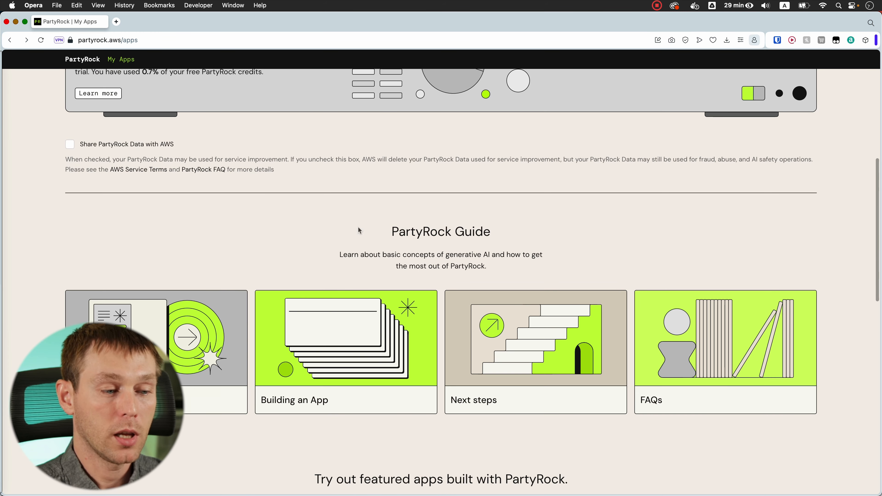
pyautogui.scroll(-2, 811, 248)
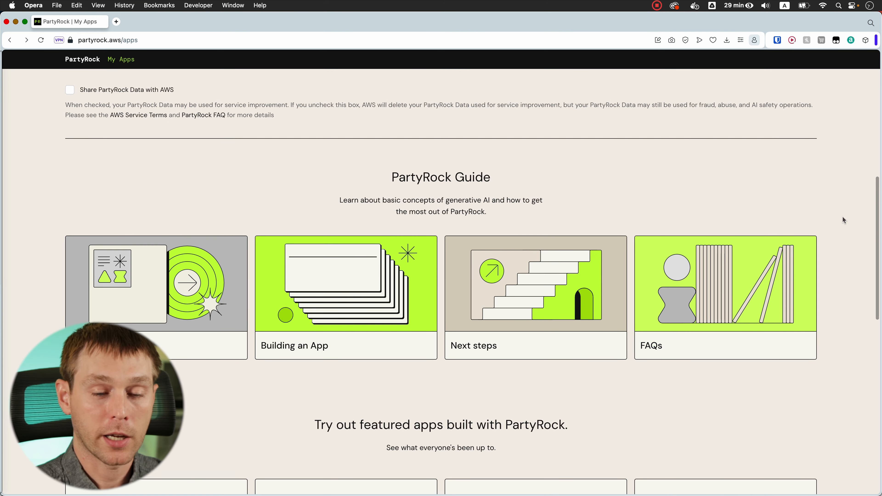
pyautogui.scroll(-3, 842, 216)
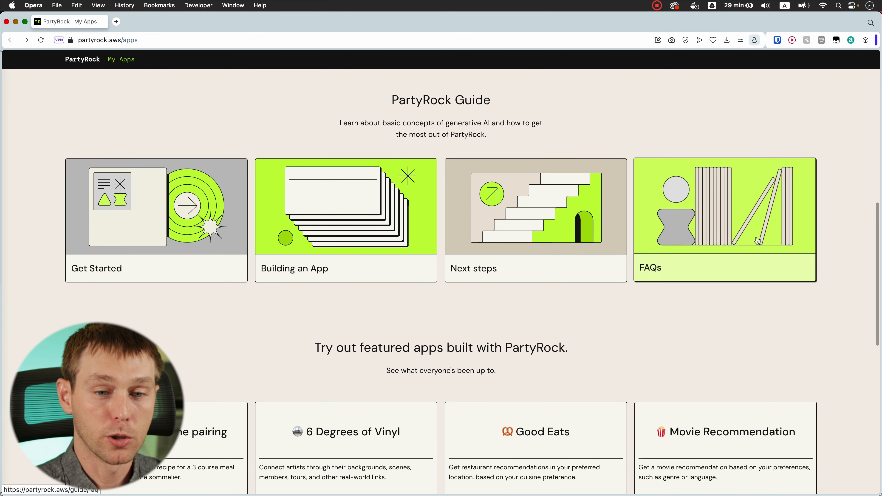
pyautogui.scroll(-6, 851, 207)
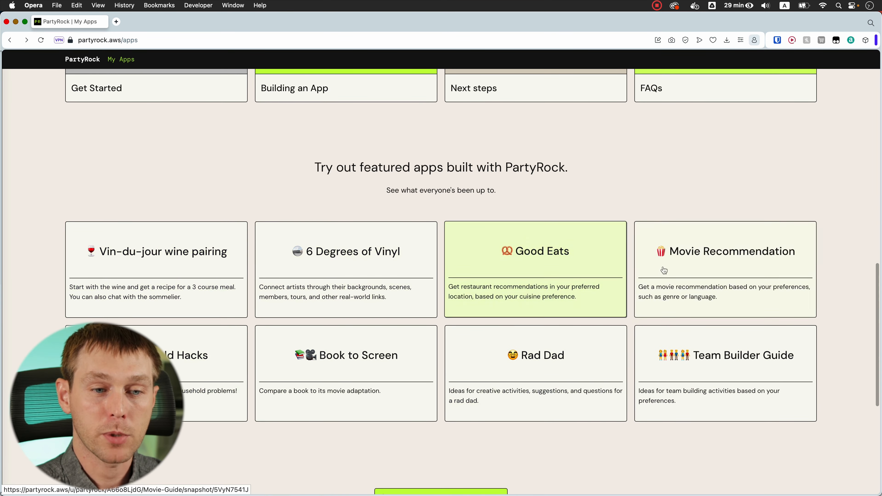
pyautogui.scroll(-2, 754, 226)
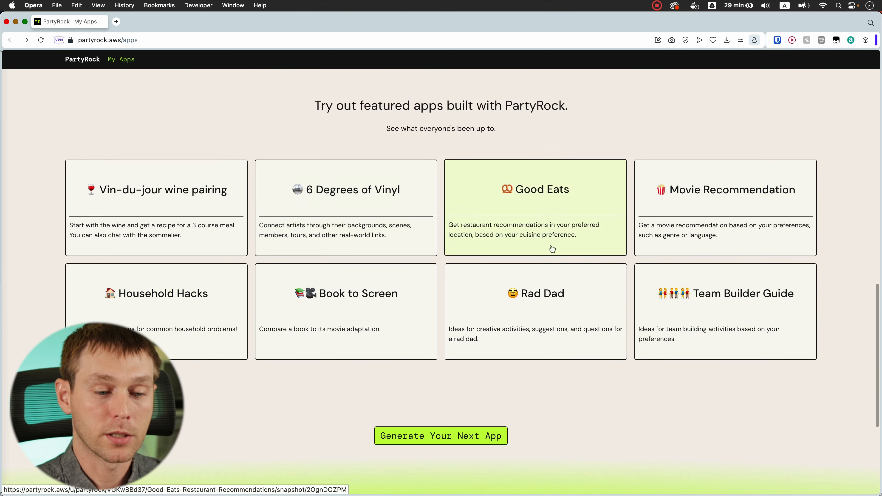
pyautogui.scroll(-6, 552, 250)
pyautogui.scroll(20, 698, 277)
pyautogui.scroll(-20, 697, 278)
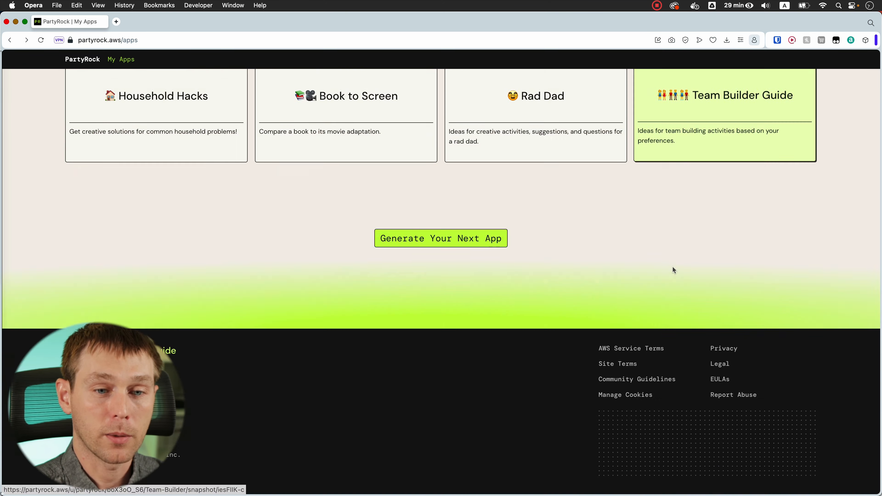
pyautogui.scroll(8, 671, 267)
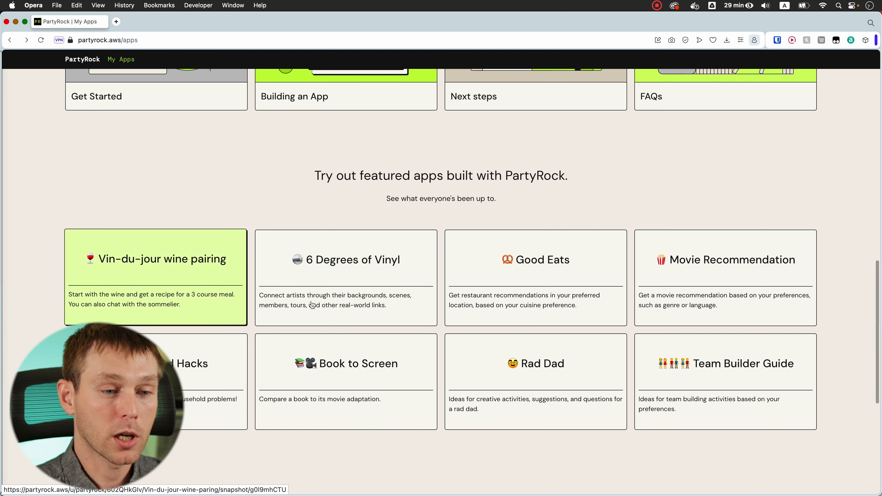
# - Open the featured Movie Recommendation app and examine its input fields, movie recommendations and movie chat
pyautogui.click(737, 272)
pyautogui.scroll(-2, 339, 223)
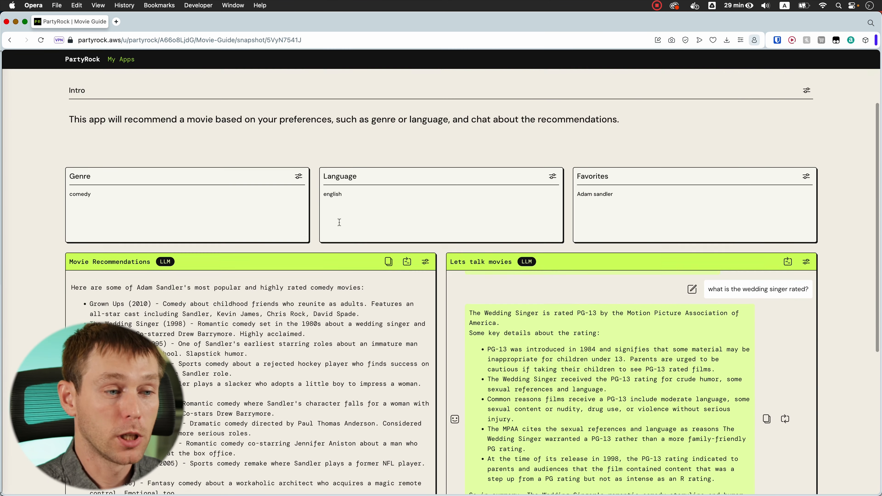
pyautogui.scroll(2, 390, 195)
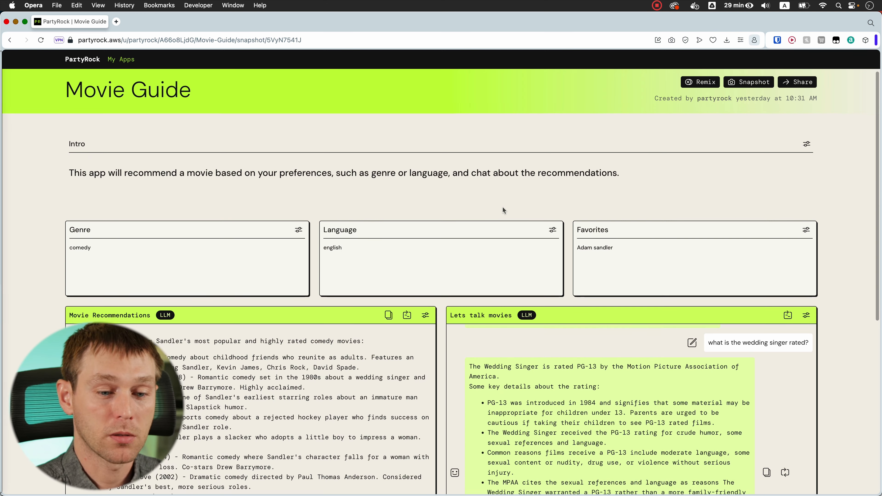
pyautogui.scroll(-6, 502, 206)
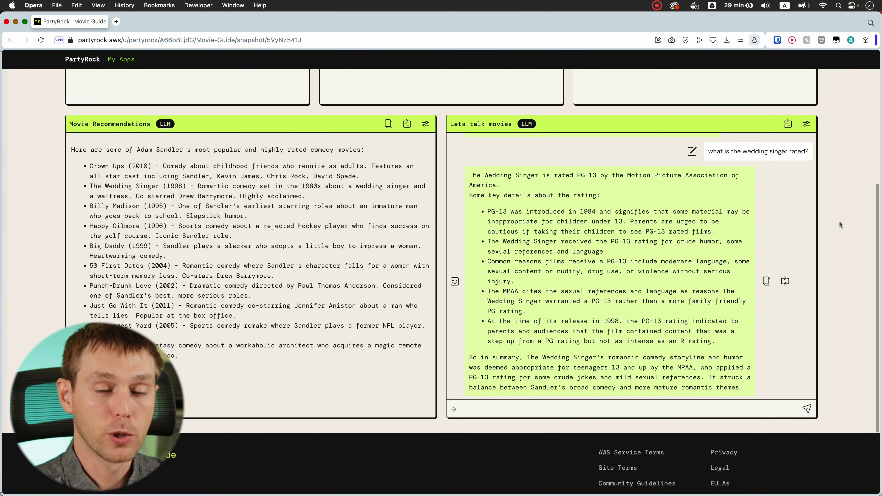
pyautogui.scroll(4, 840, 224)
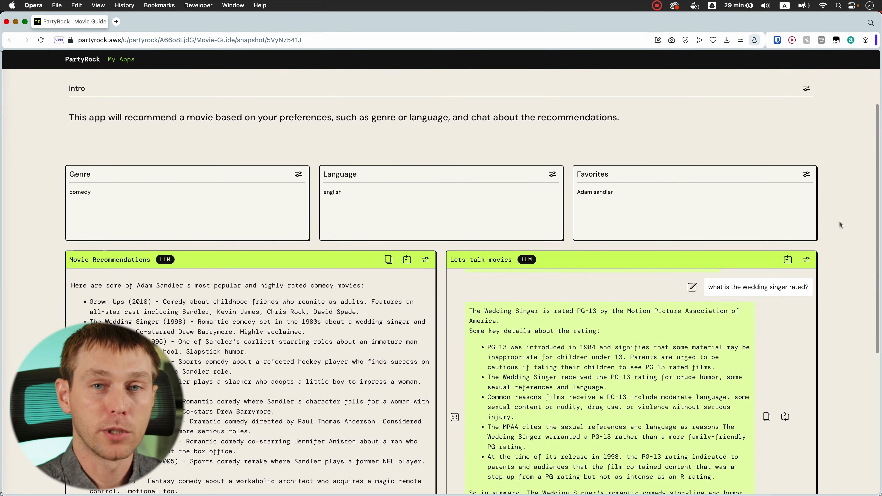
pyautogui.scroll(2, 840, 222)
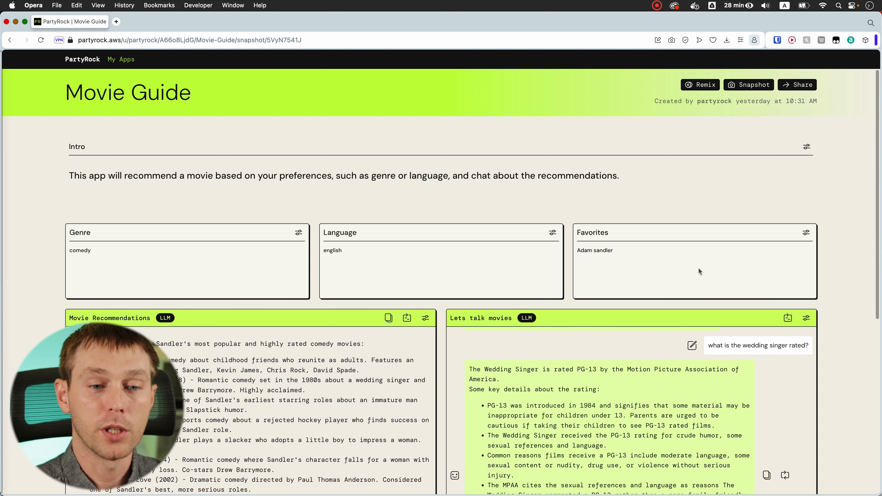
pyautogui.scroll(-8, 601, 175)
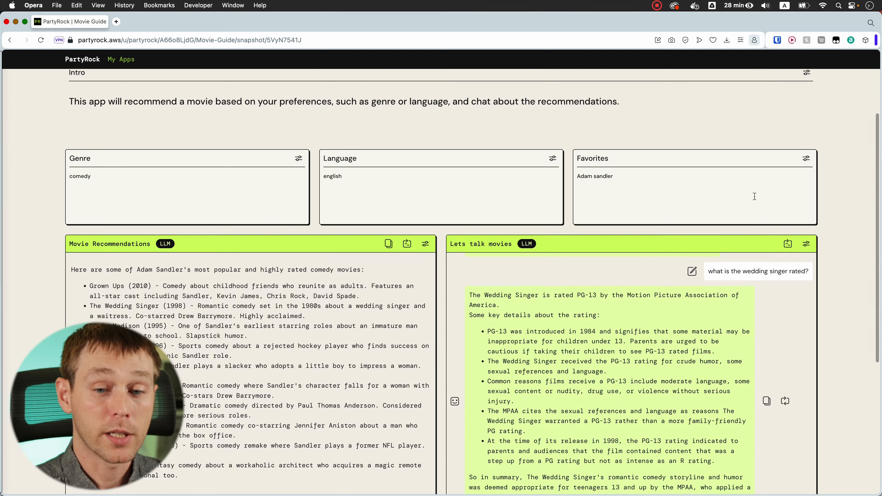
pyautogui.scroll(8, 834, 187)
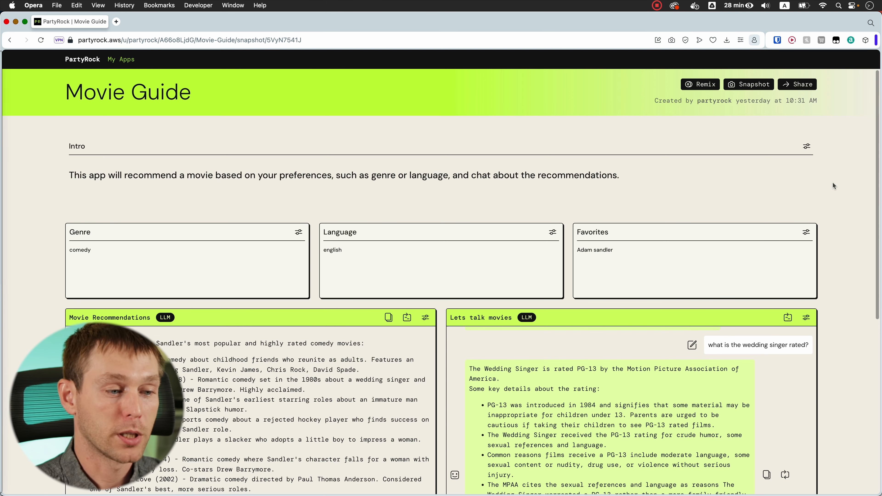
pyautogui.scroll(-3, 832, 182)
pyautogui.scroll(-5, 843, 202)
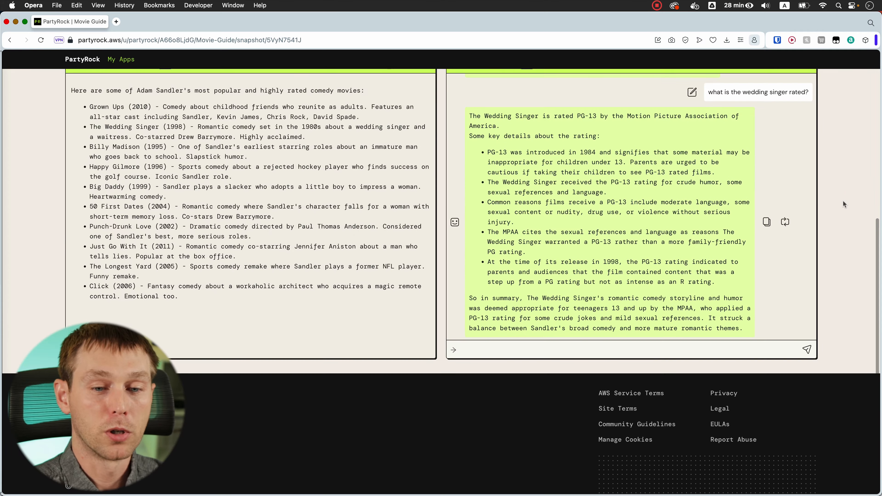
pyautogui.scroll(8, 844, 202)
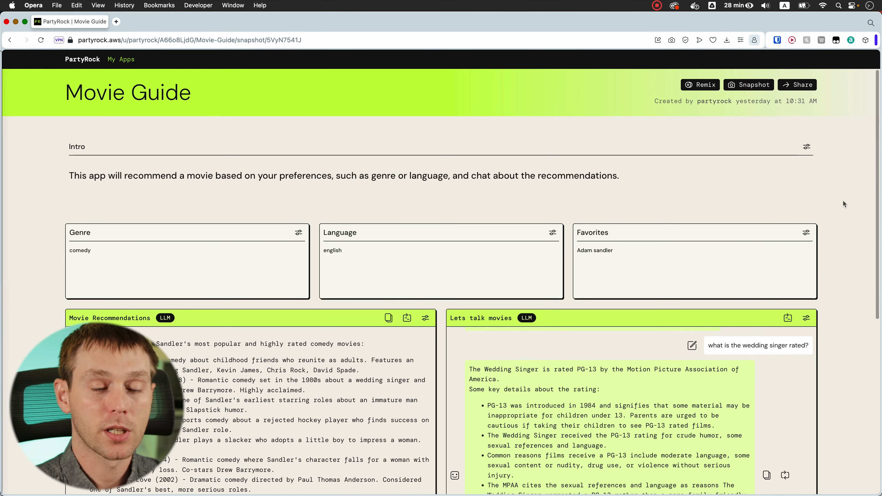